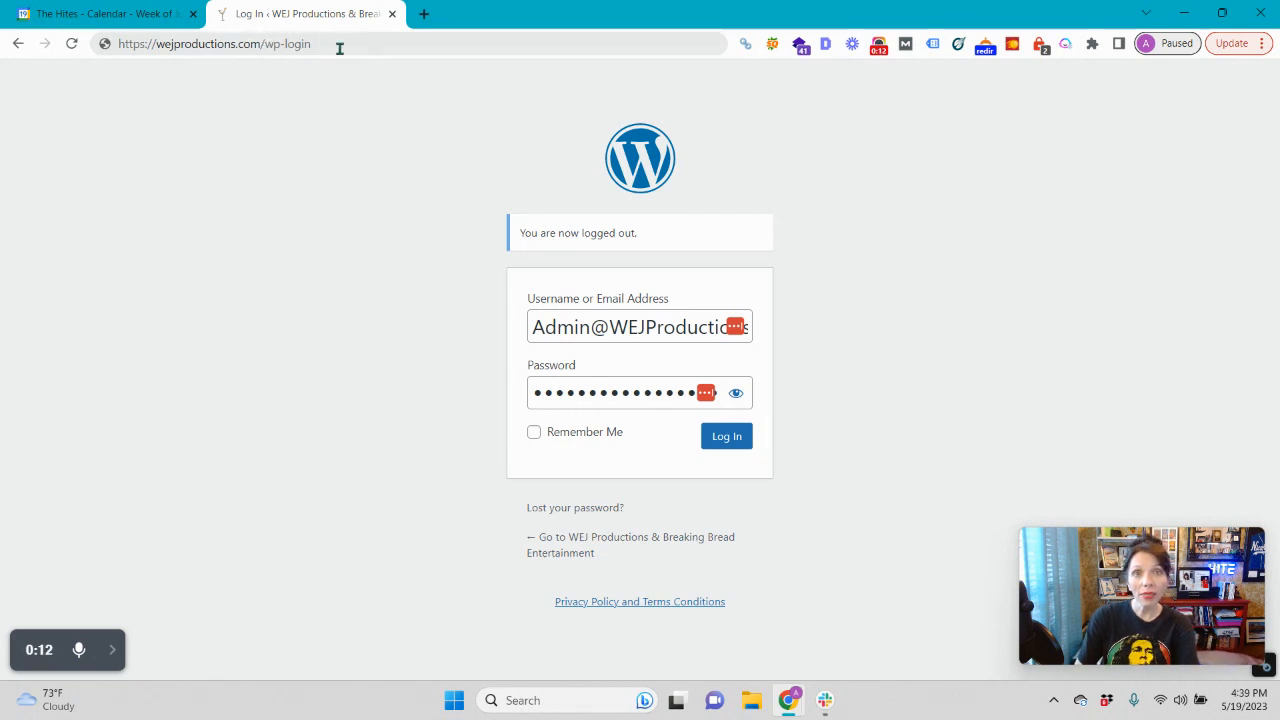
Step: Log in to the WordPress admin of wejproductions.com from its wp-login page using the prefilled credentials
click(345, 44)
click(289, 48)
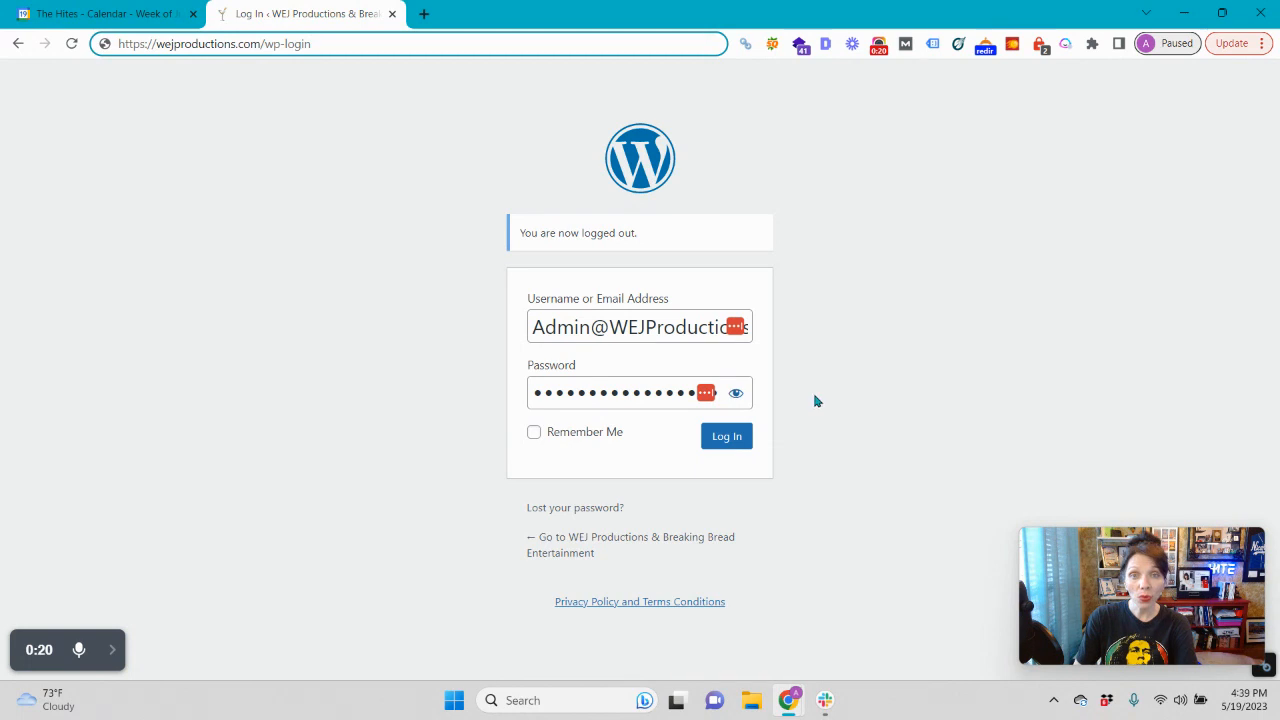
click(729, 446)
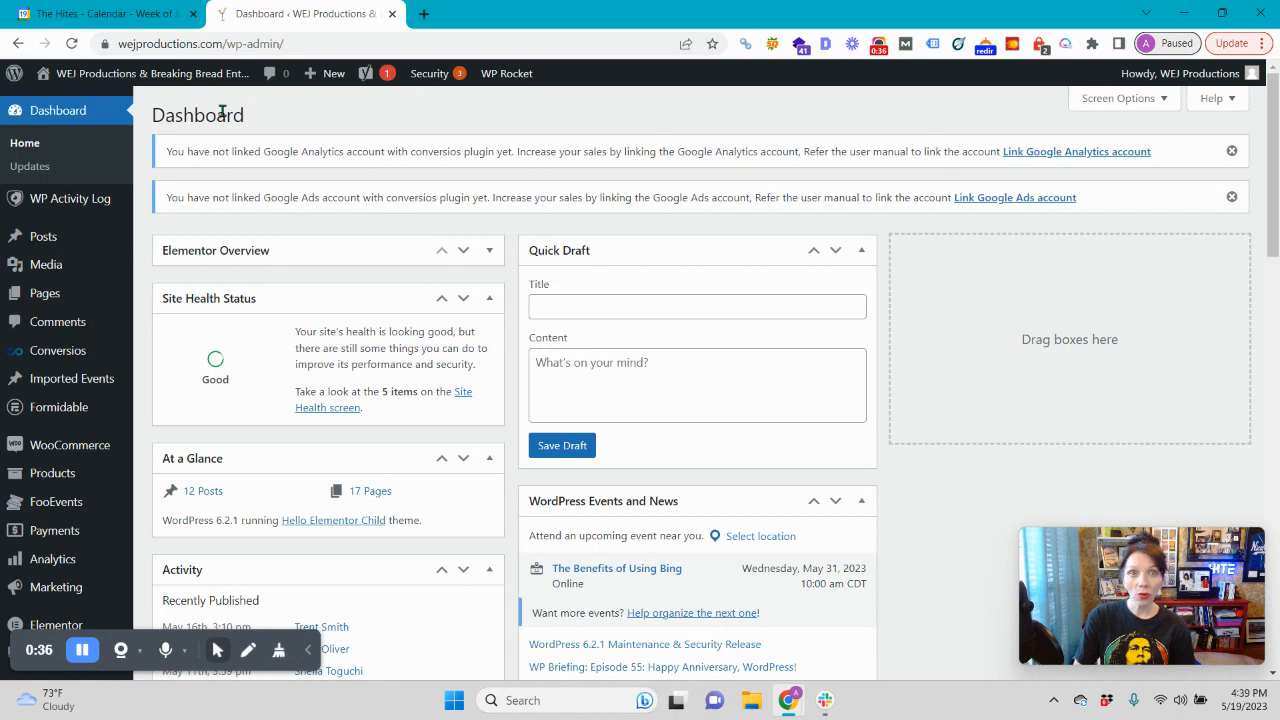
Step: Visit the live site's home page and look through its sections
mouse_move(181, 85)
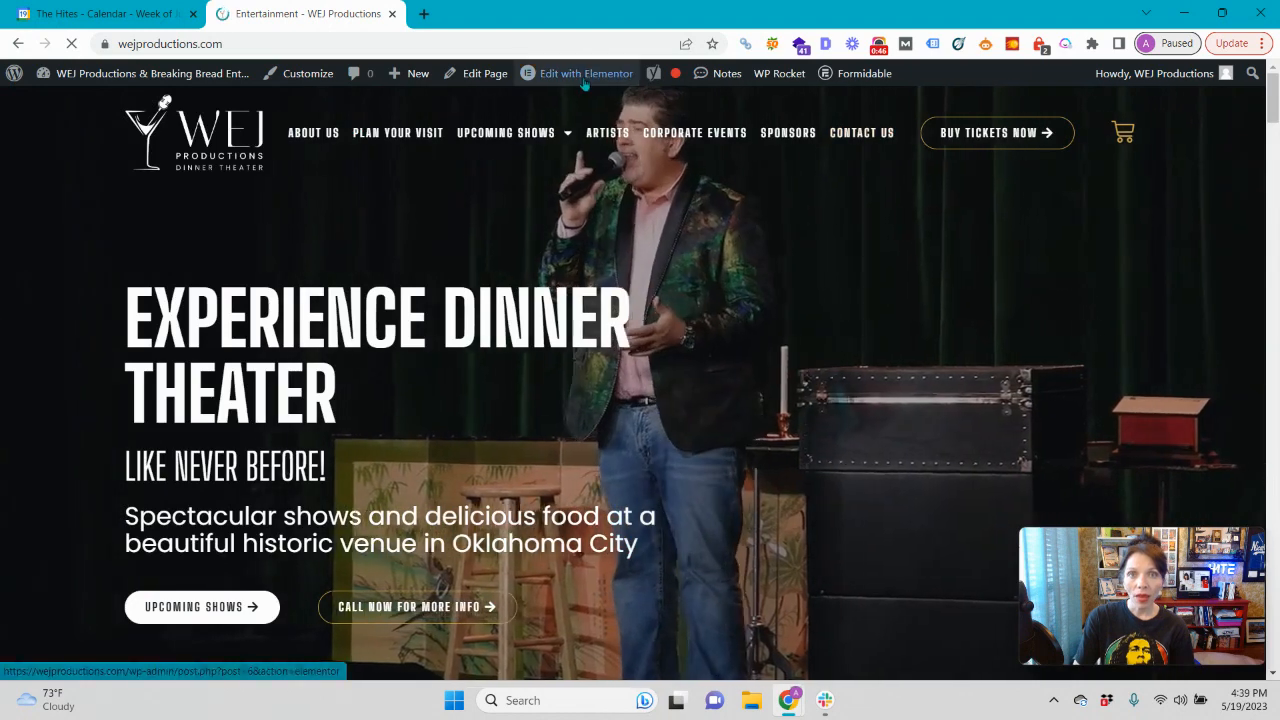
scroll(851, 318, down, 3)
scroll(851, 318, down, 15)
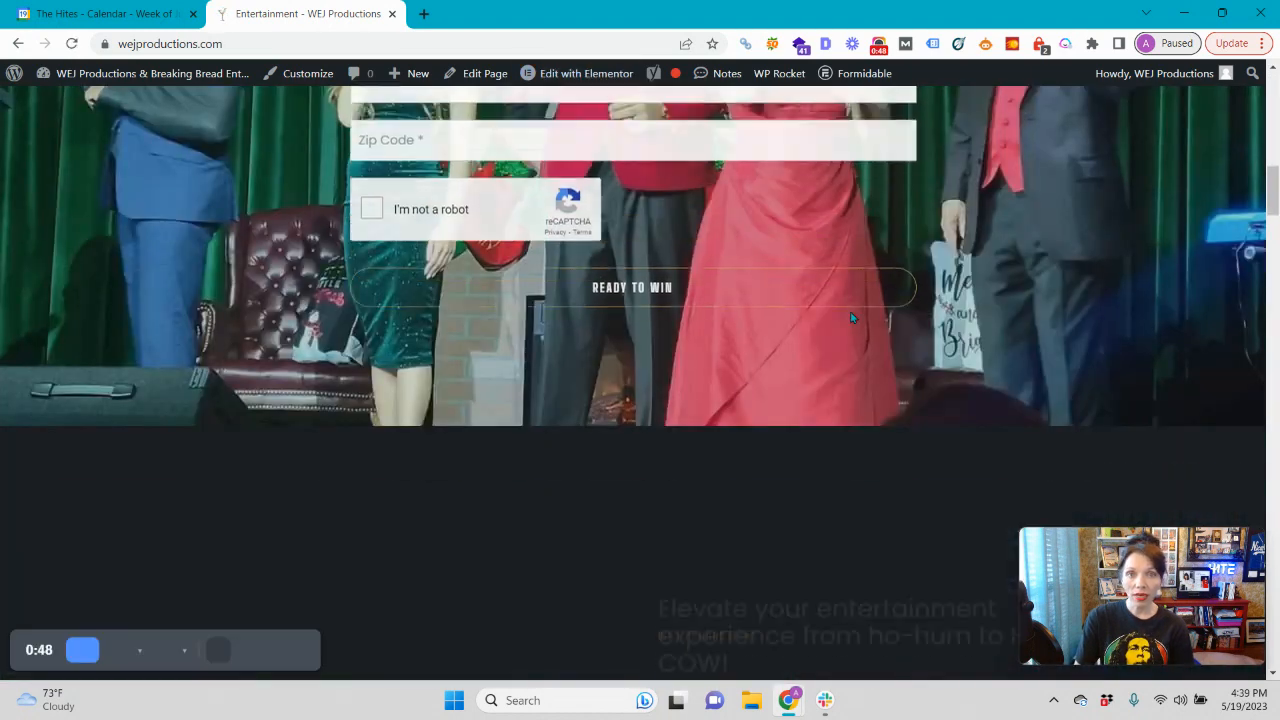
scroll(851, 318, down, 5)
scroll(846, 311, up, 20)
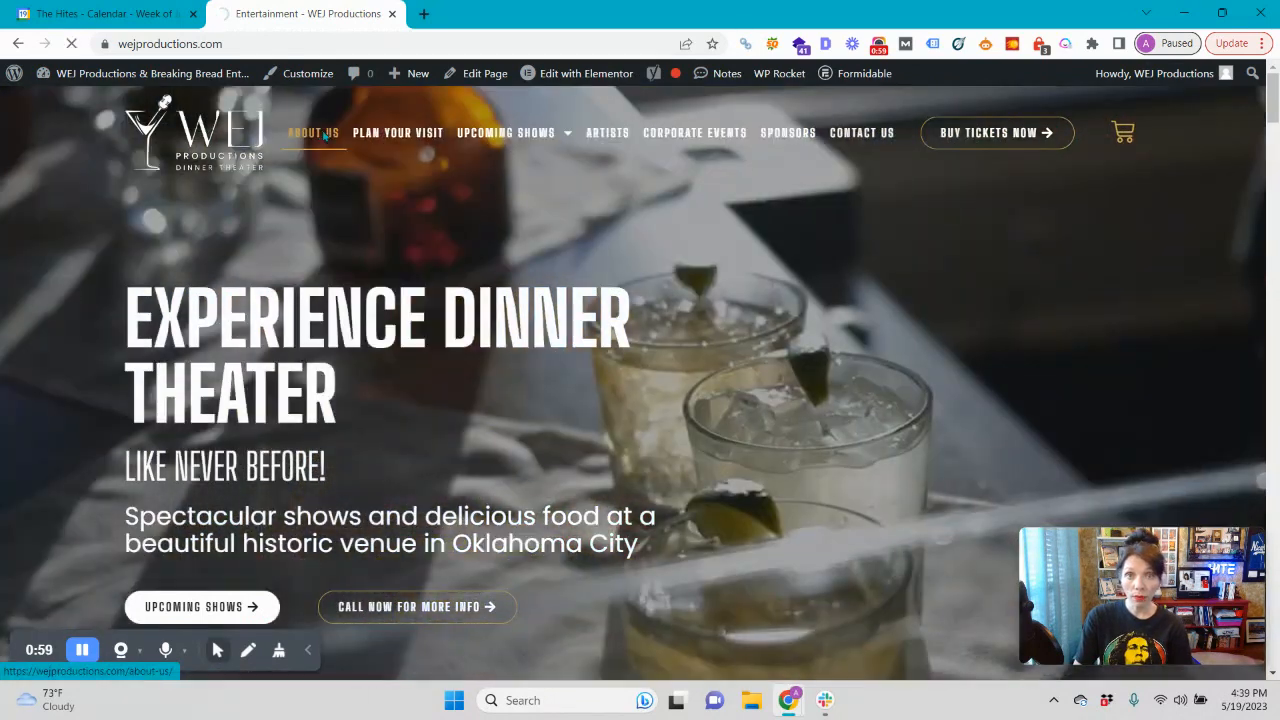
Step: Open the site's About Us page and look it over through to its gallery section
click(323, 138)
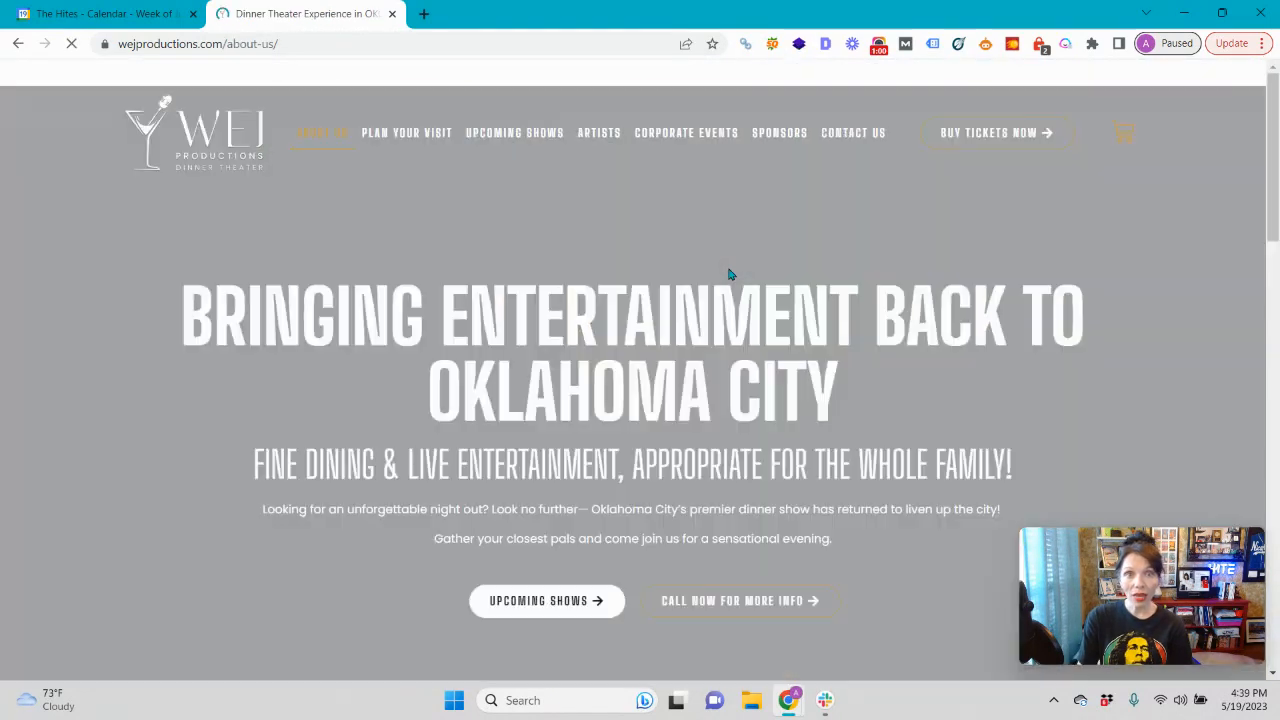
scroll(1012, 288, down, 15)
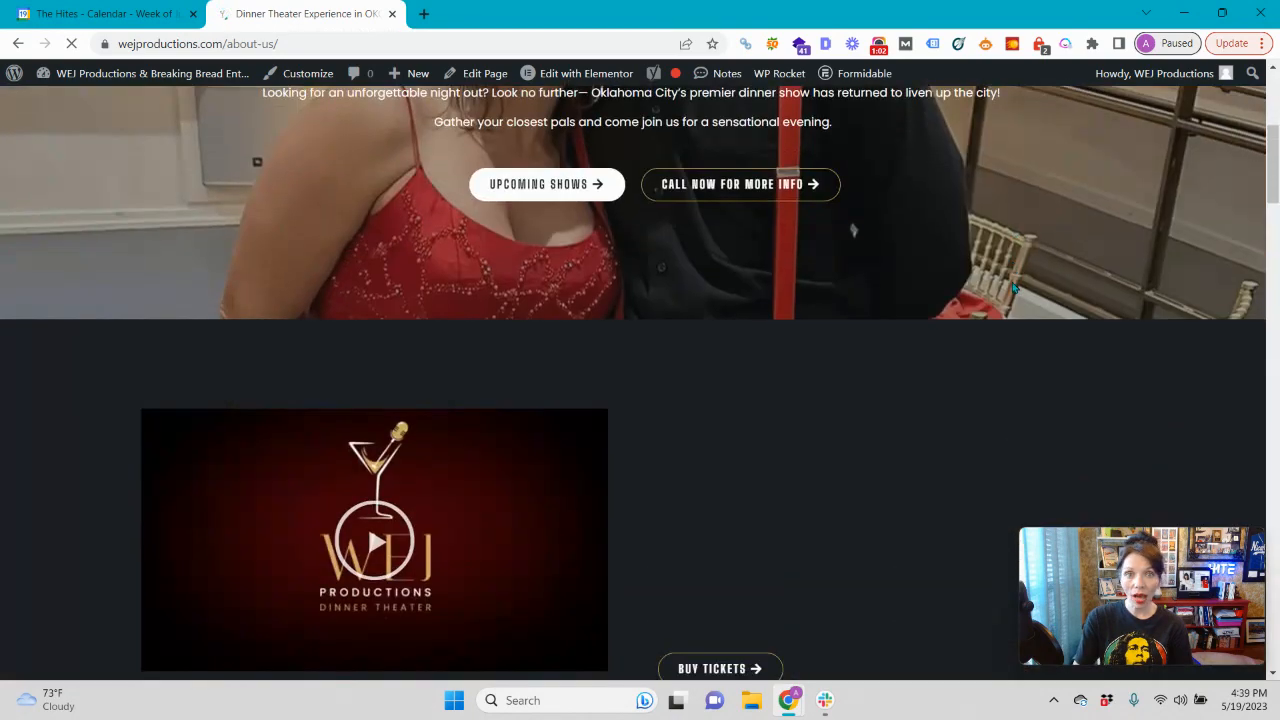
scroll(1012, 288, down, 15)
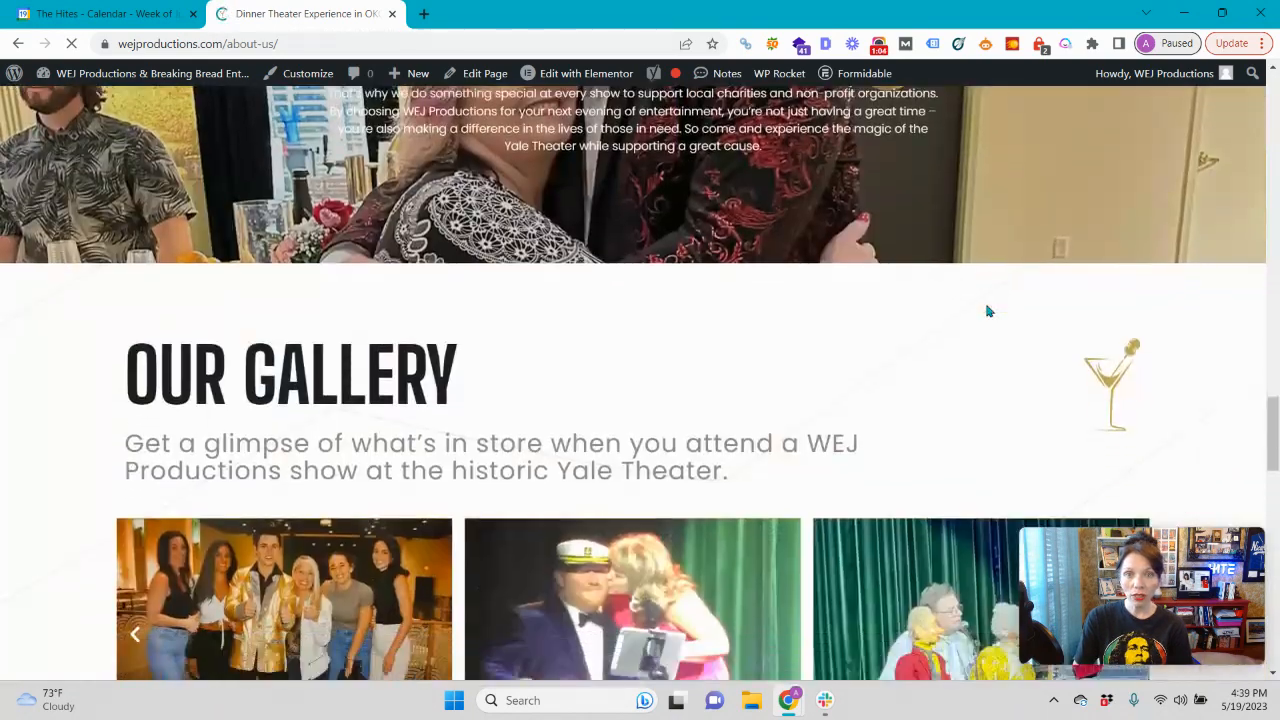
scroll(620, 356, up, 20)
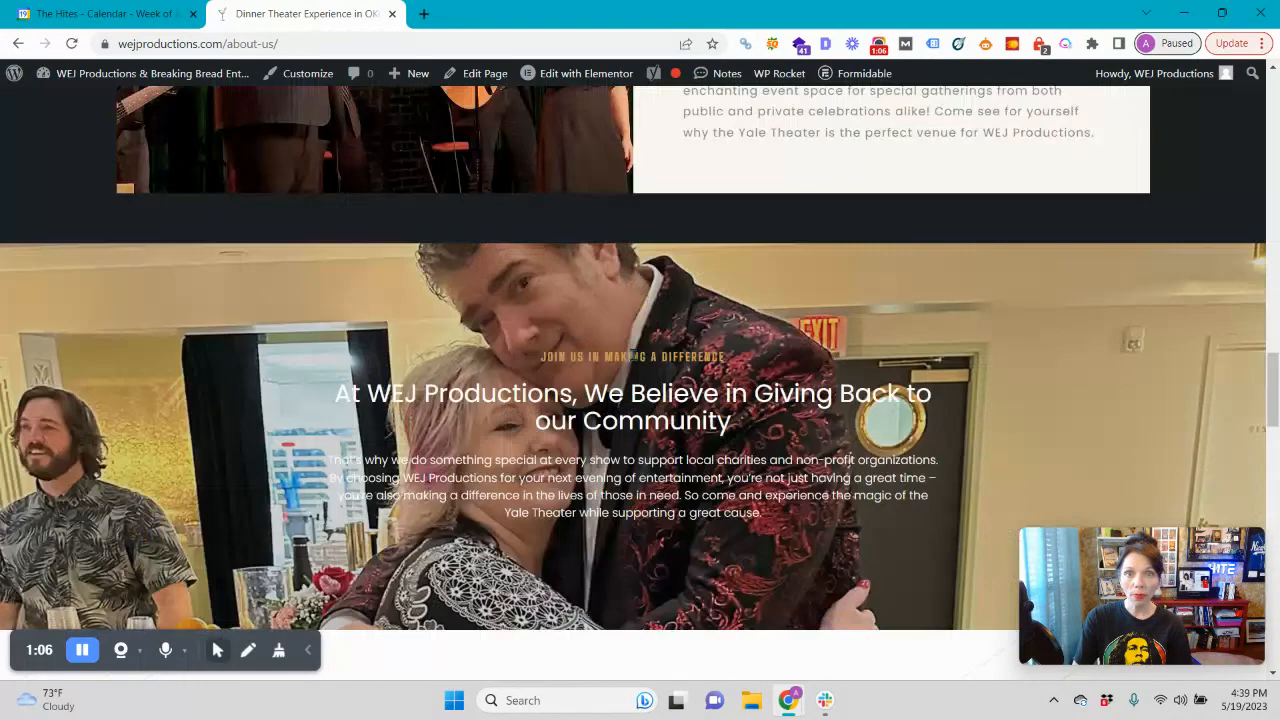
scroll(620, 356, up, 10)
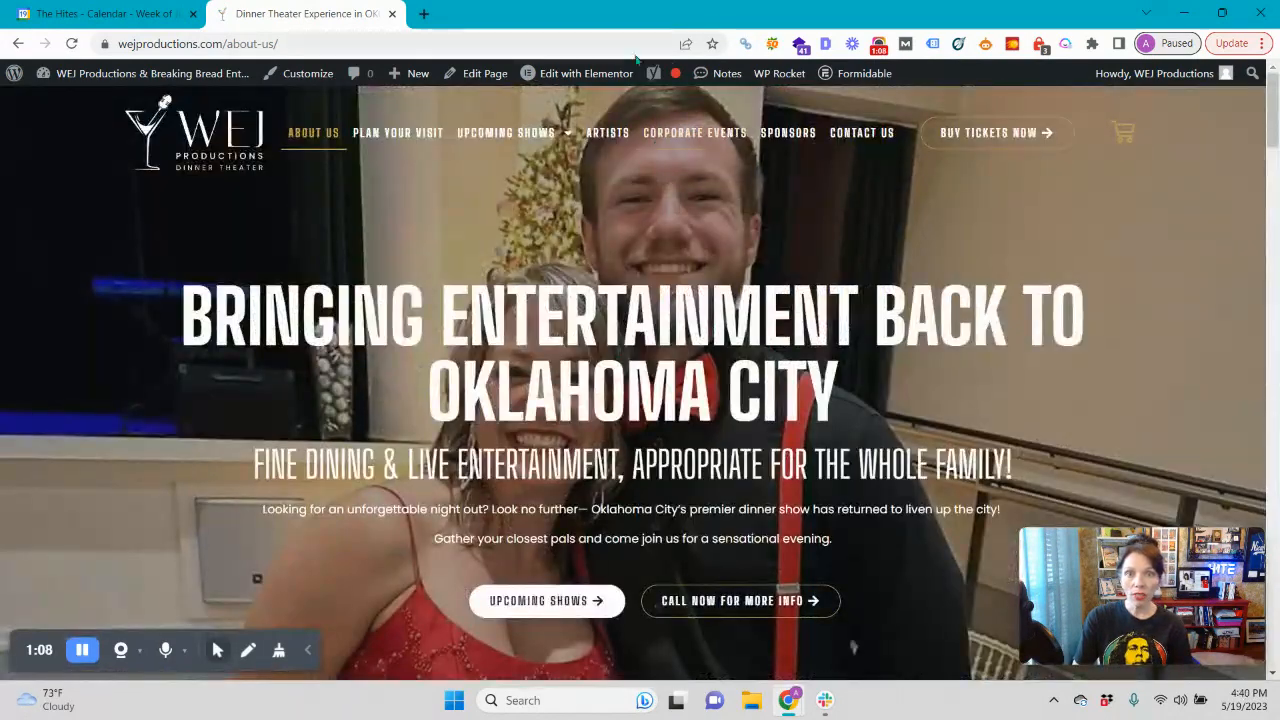
Step: Open the About Us page for editing with Elementor and look over its sections down to Our Gallery
mouse_move(563, 87)
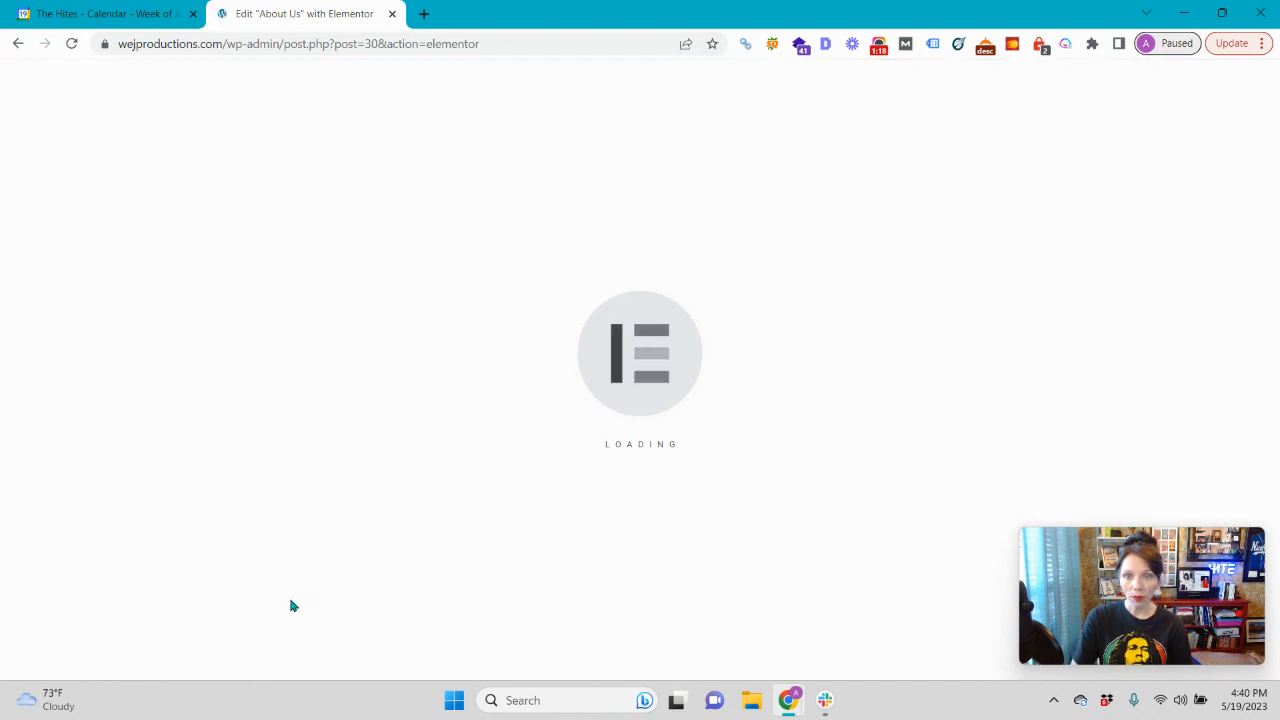
mouse_move(245, 624)
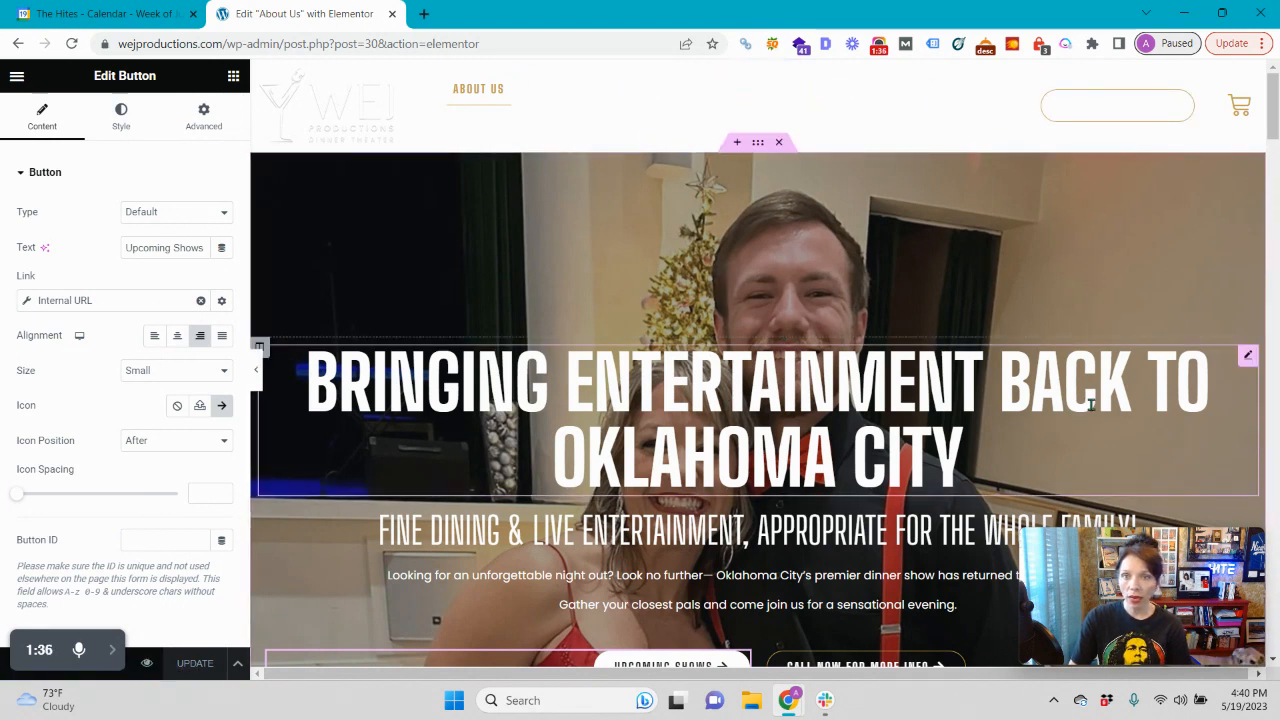
scroll(1146, 337, down, 2)
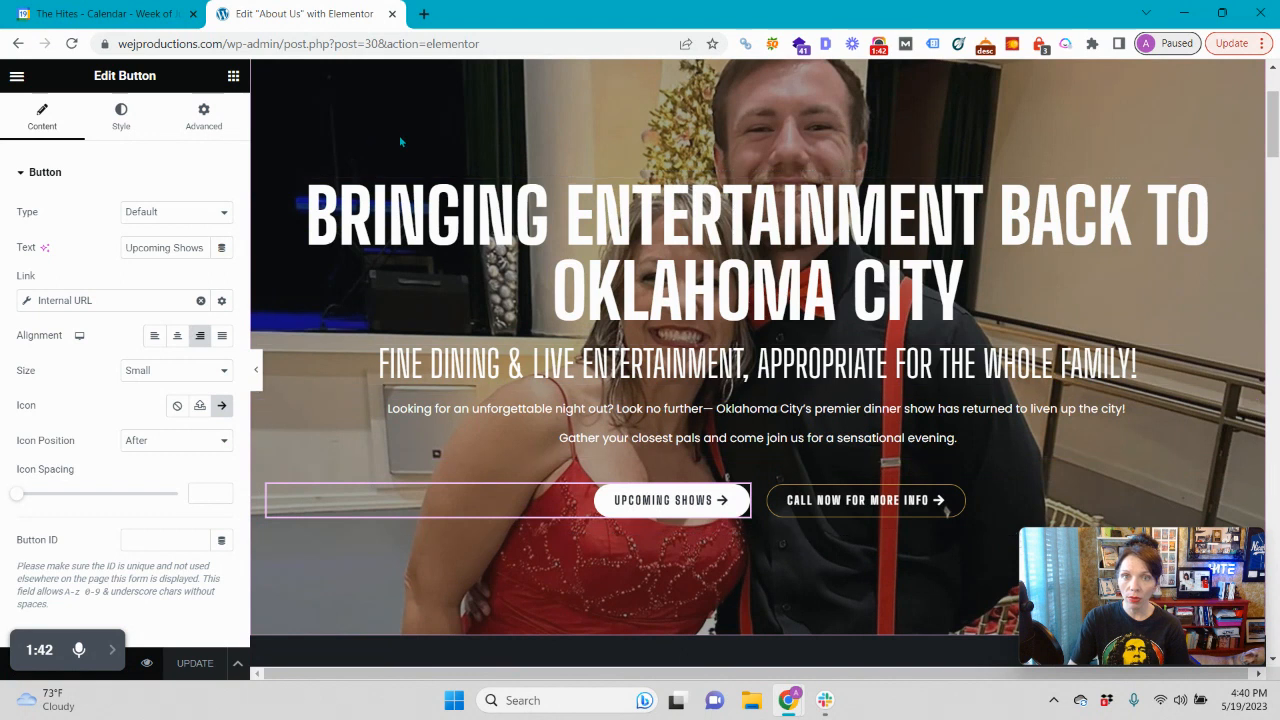
scroll(838, 324, down, 1)
scroll(838, 324, down, 3)
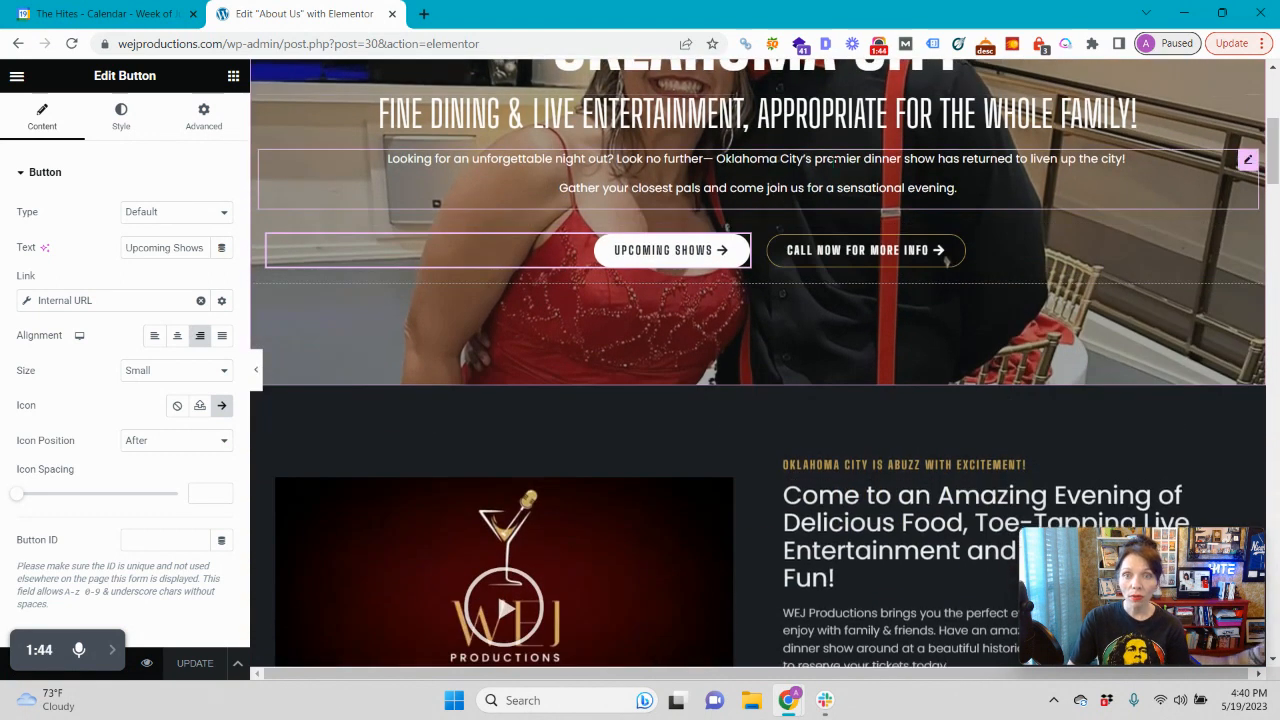
scroll(628, 368, down, 2)
scroll(628, 368, down, 6)
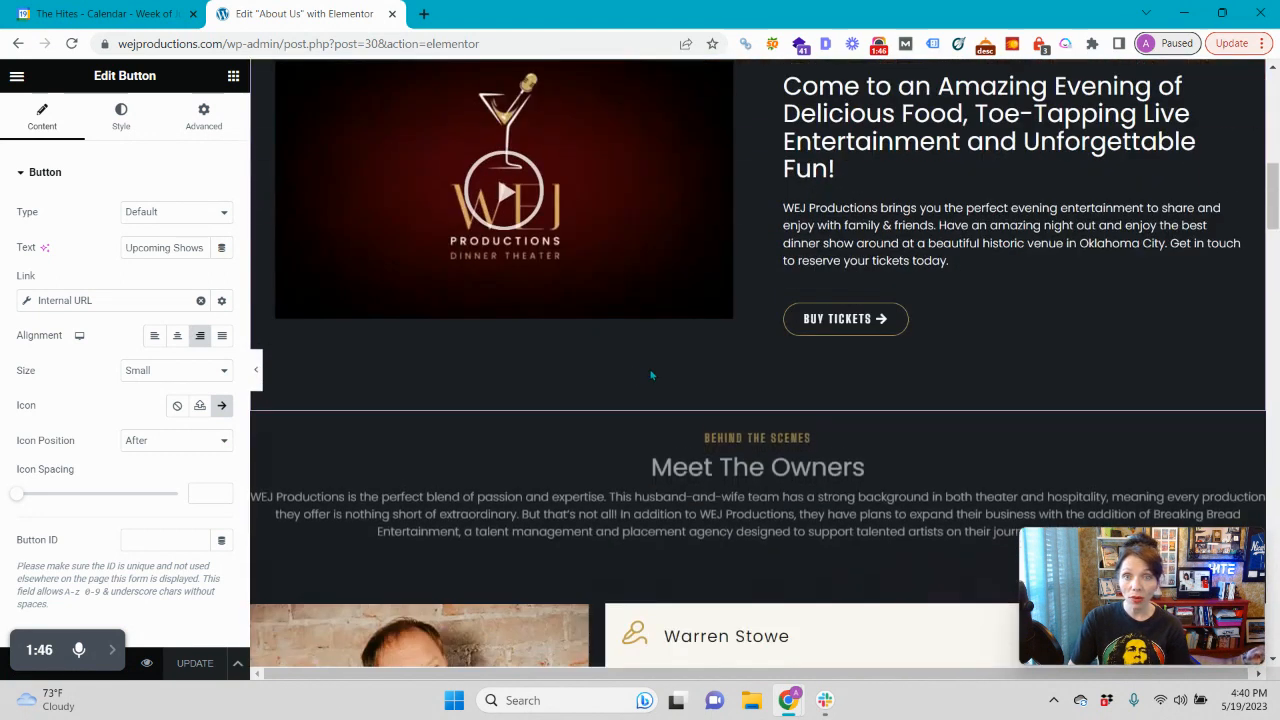
scroll(658, 422, down, 4)
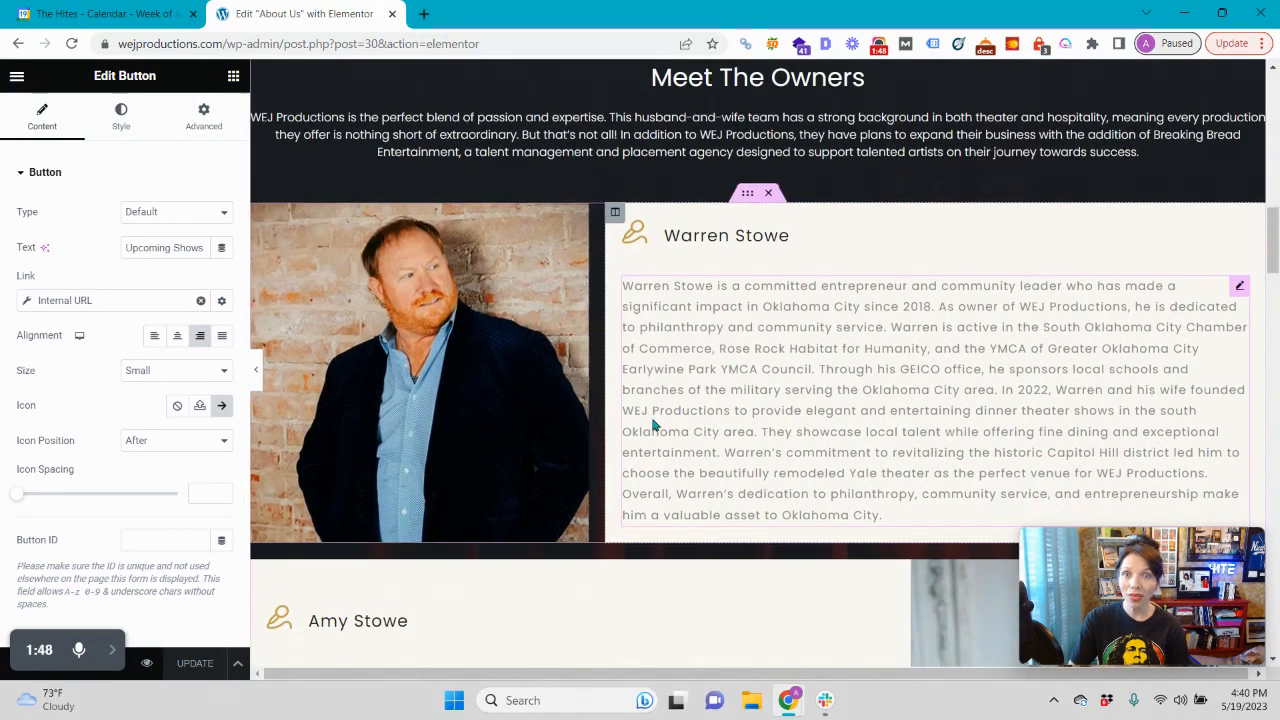
scroll(658, 422, down, 10)
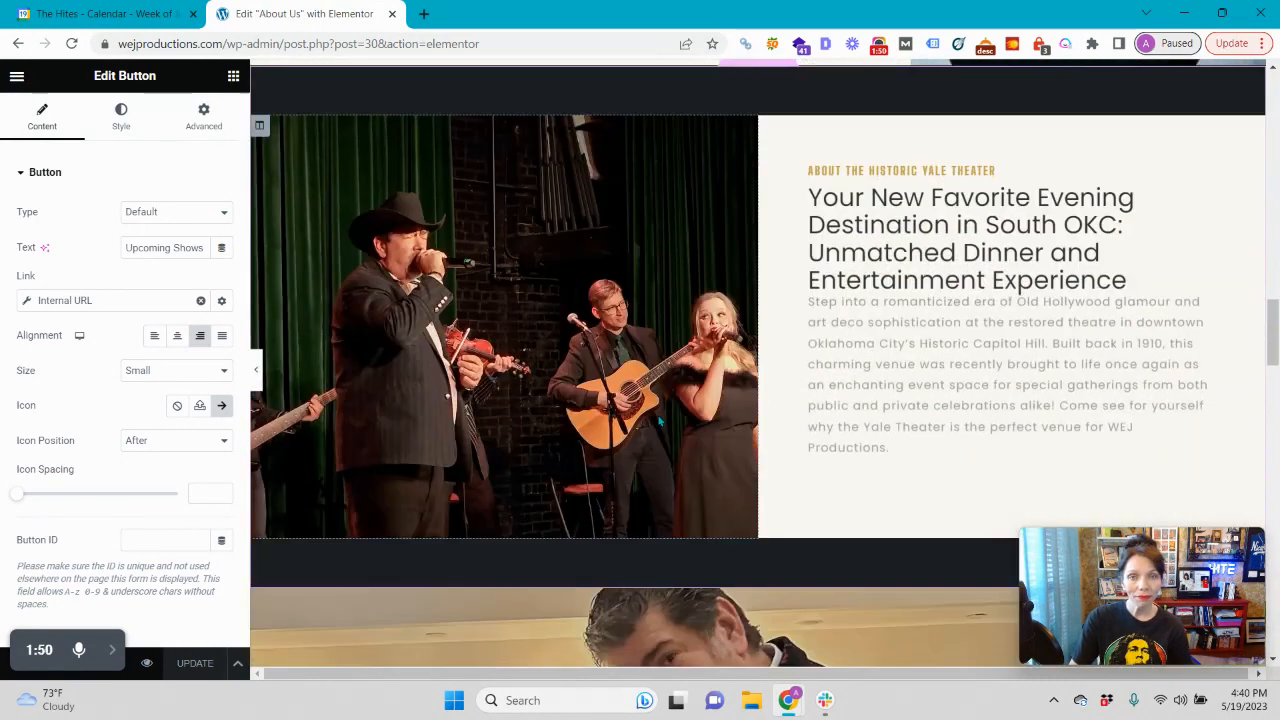
scroll(660, 421, down, 7)
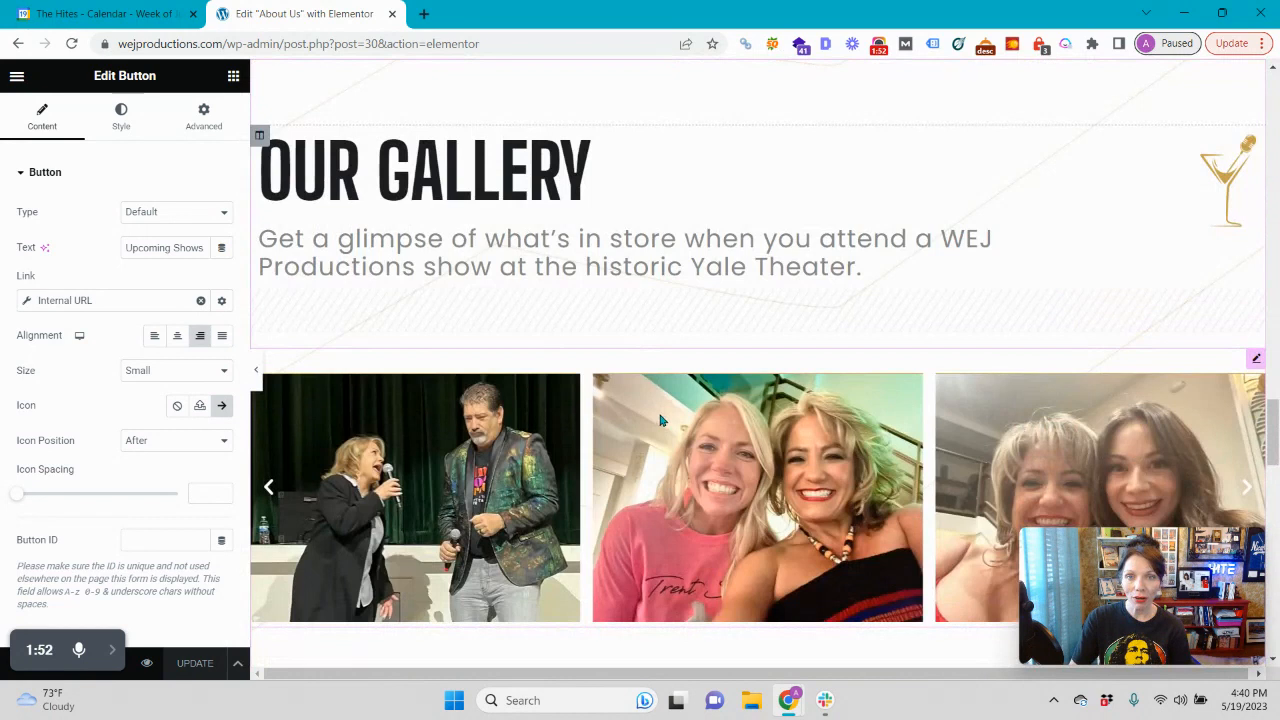
scroll(661, 420, up, 3)
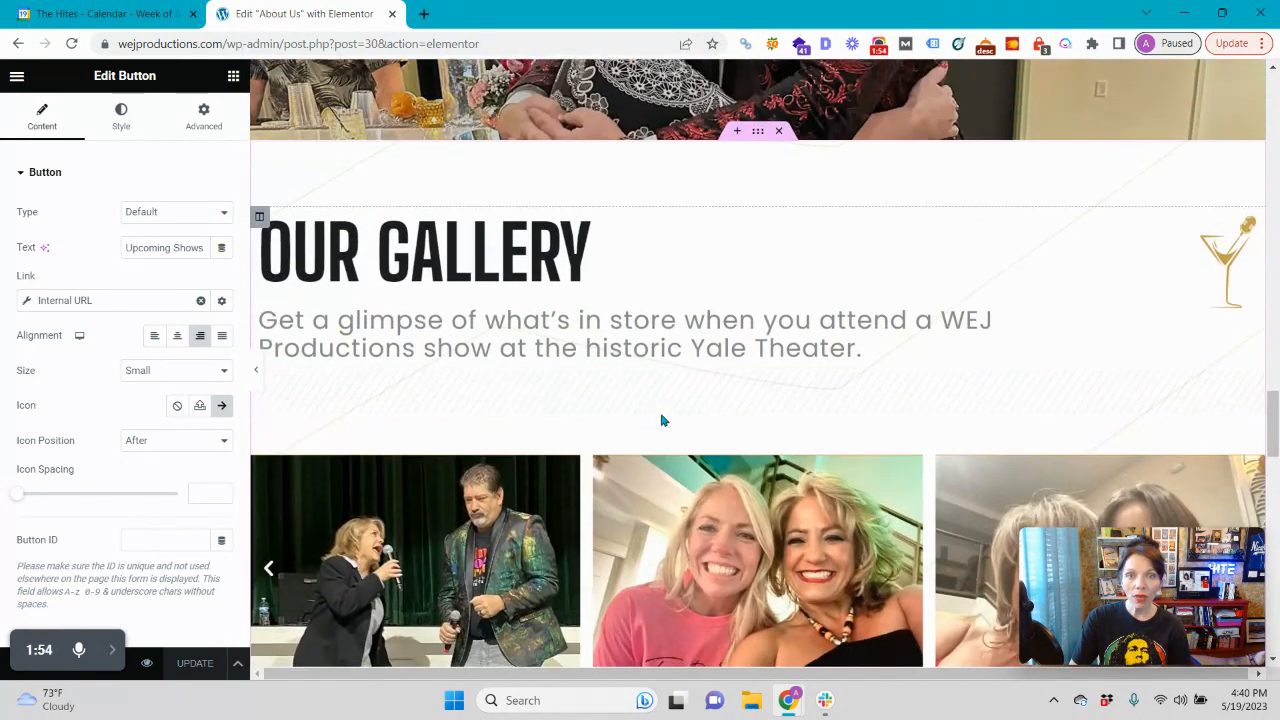
Step: Try editing the subheading under Our Gallery directly on the page with a few test characters, and restore its wording
click(704, 327)
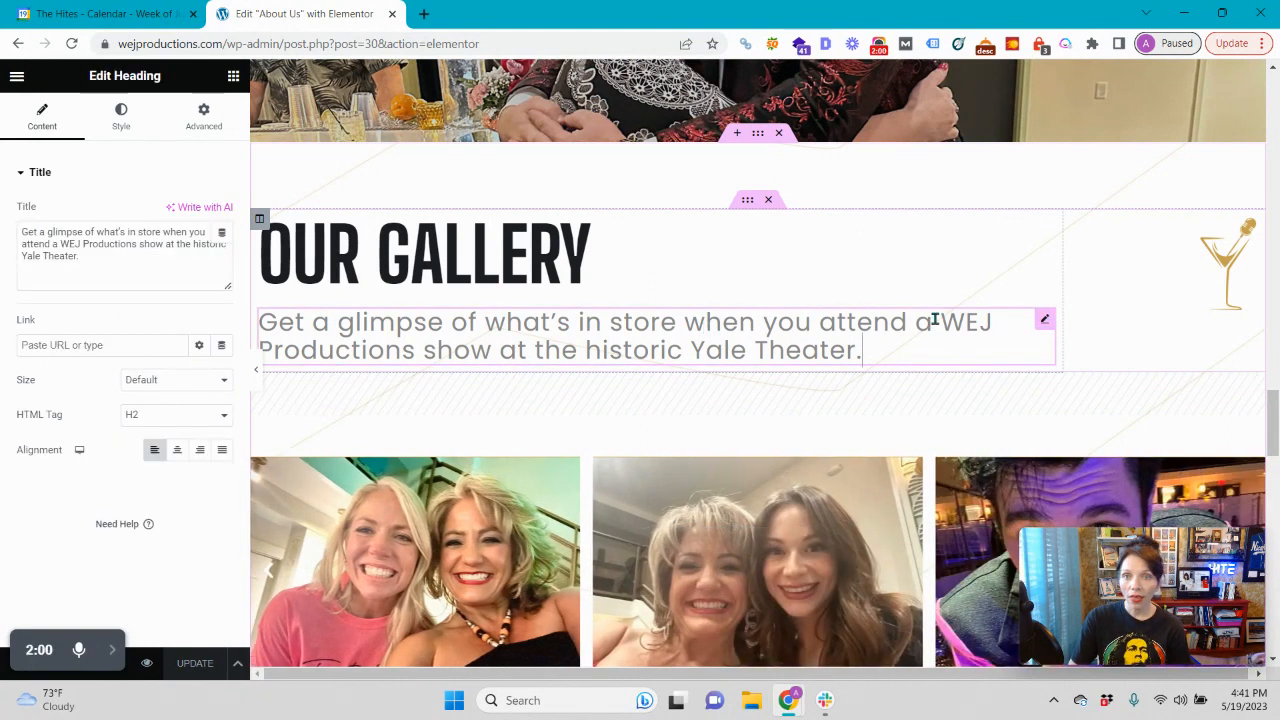
text(gfg)
key(BackSpace)
key(BackSpace)
key(BackSpace)
key(BackSpace)
text(a)
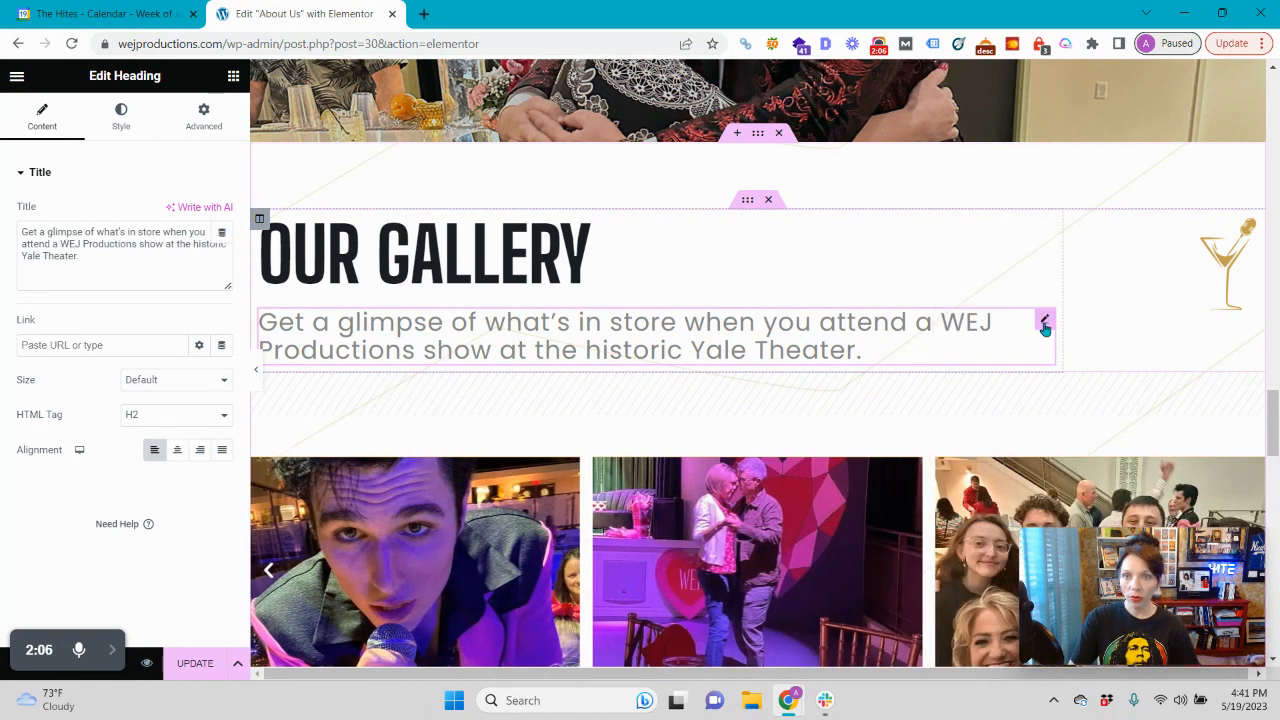
Step: Open the Our Gallery subheading's heading settings and select its full title text
drag(1044, 327, 660, 455)
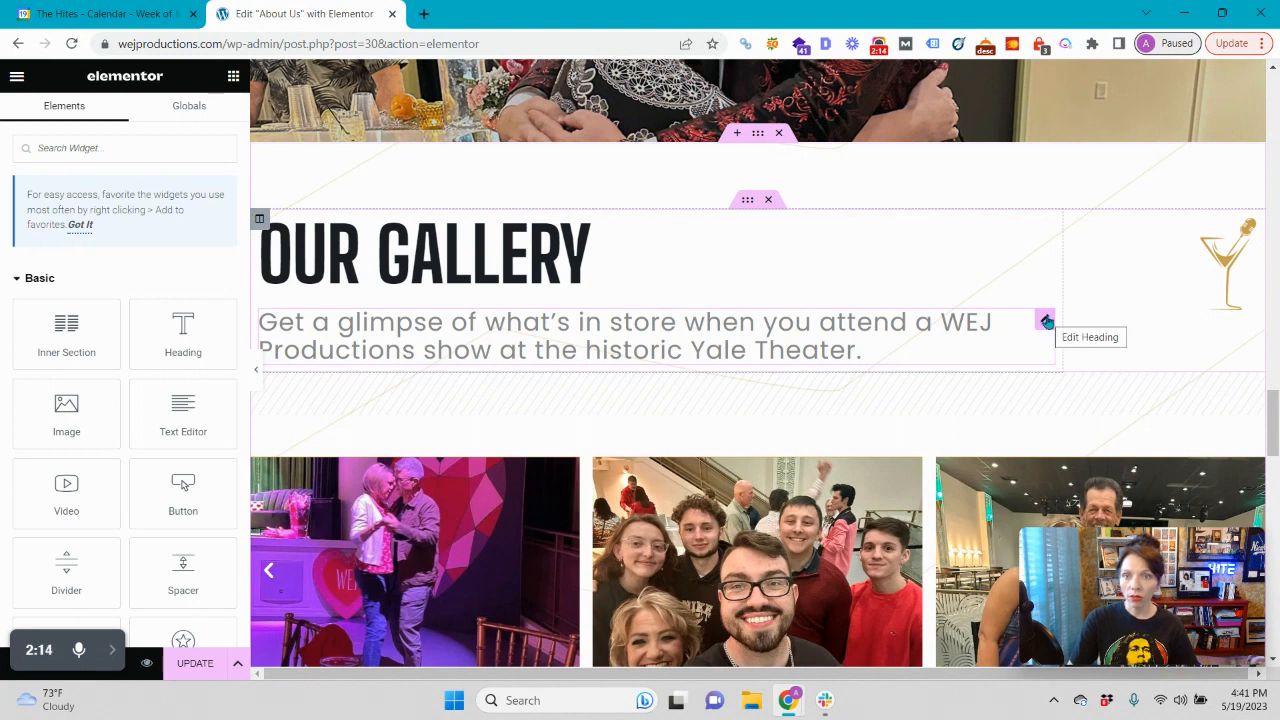
click(1046, 321)
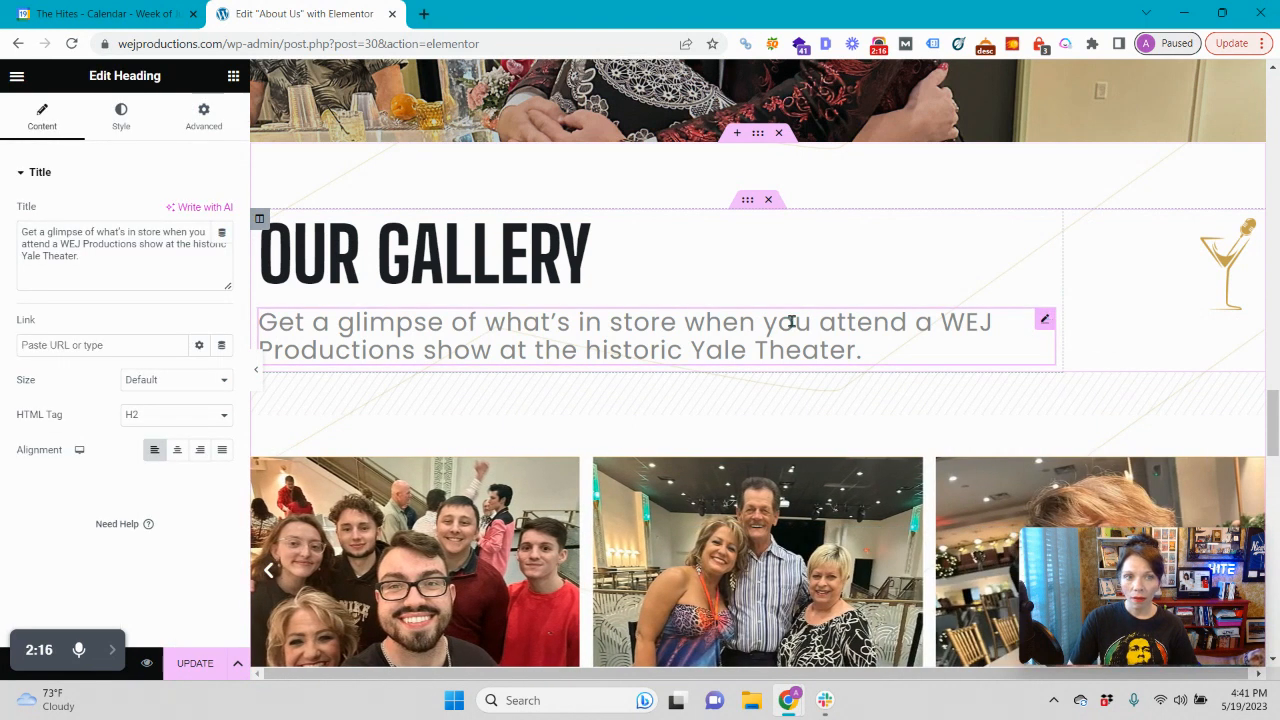
drag(78, 257, 14, 223)
click(103, 244)
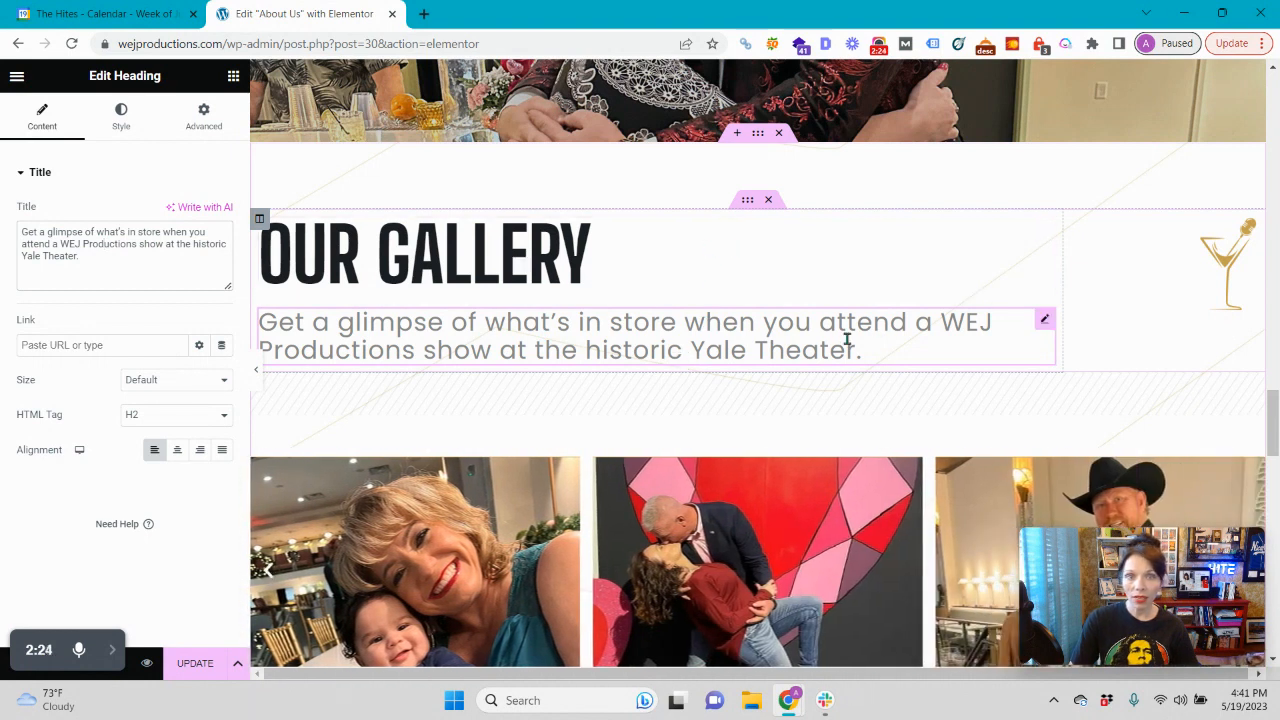
scroll(903, 320, down, 1)
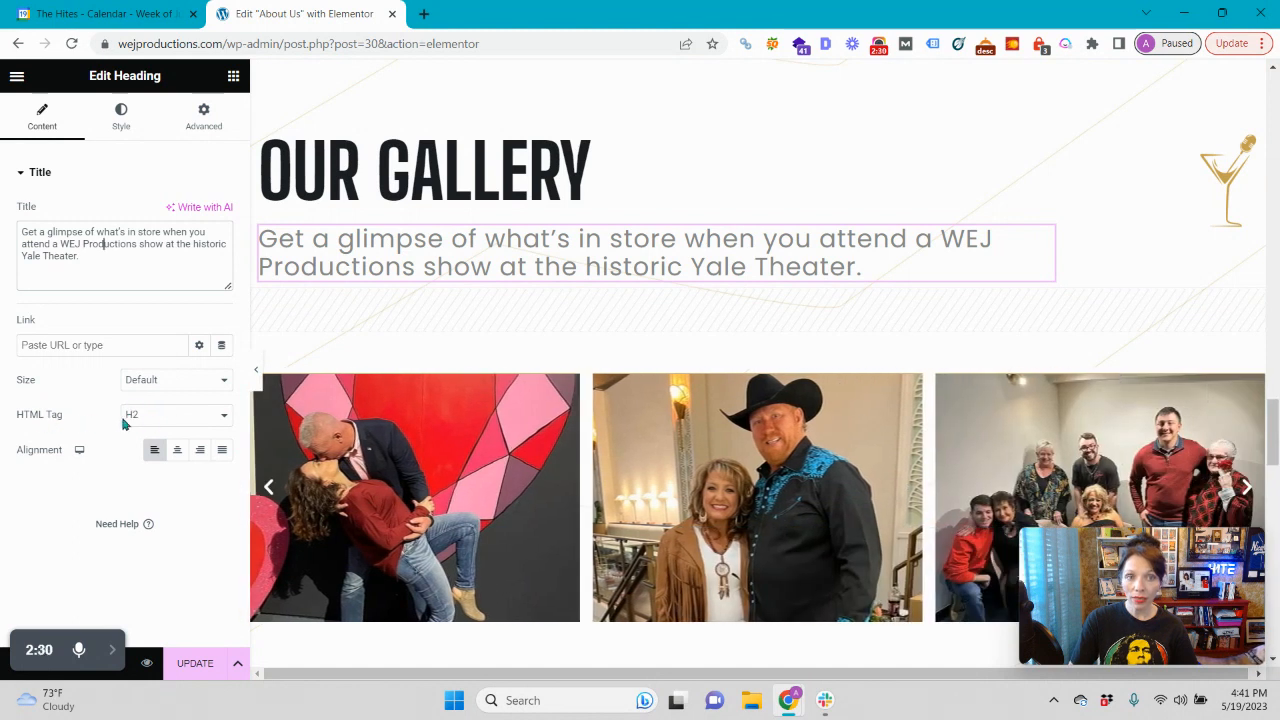
drag(85, 257, 16, 232)
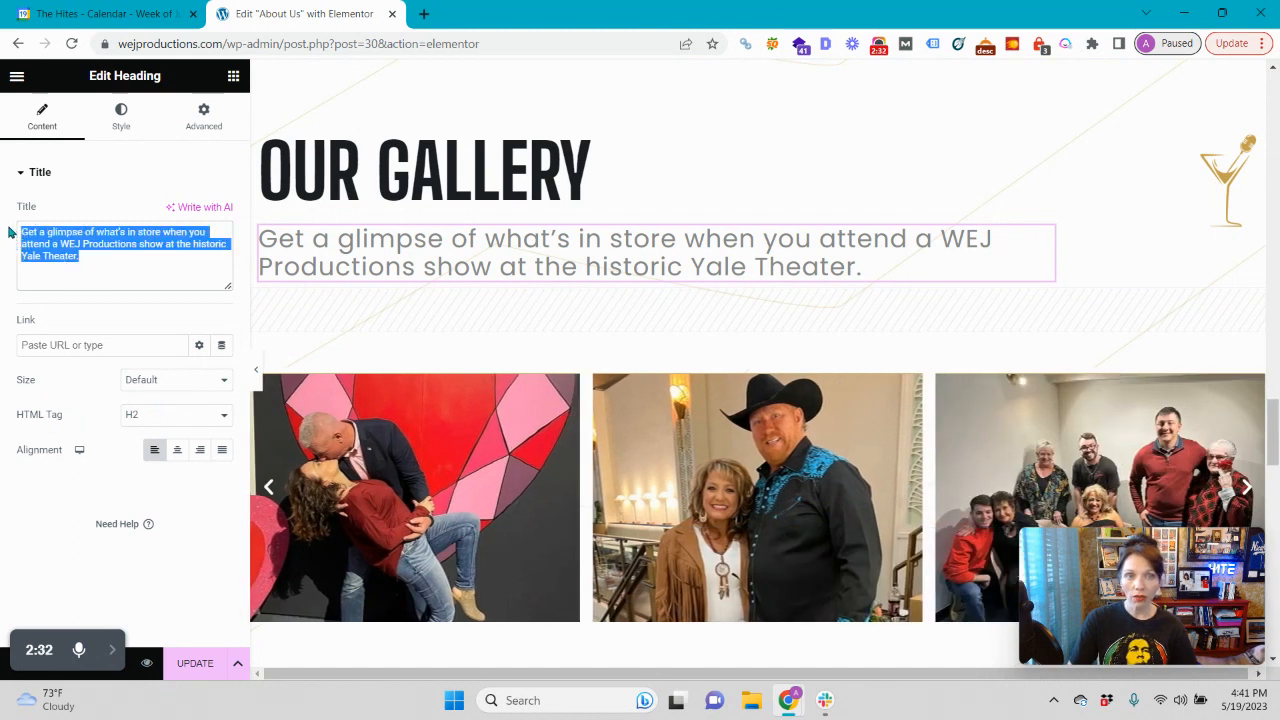
click(160, 263)
drag(160, 263, 20, 230)
click(37, 236)
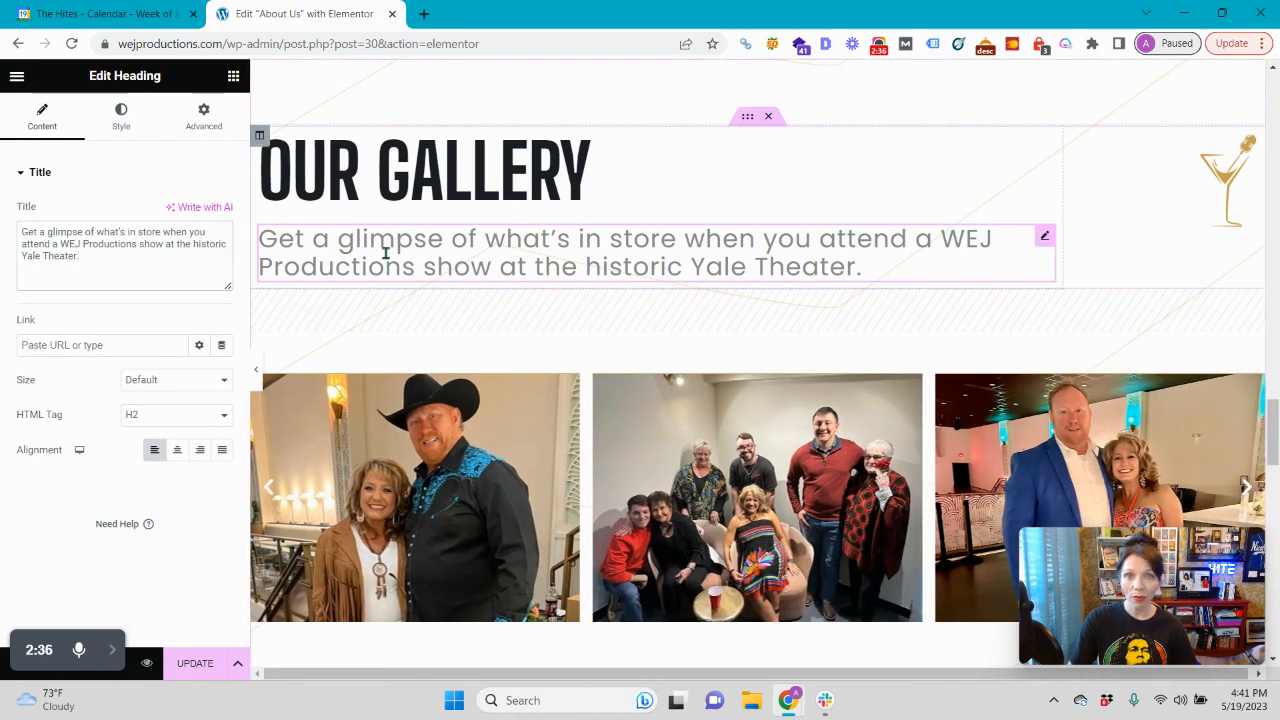
Step: Open the settings of the image carousel below Our Gallery and look over its selected images
scroll(966, 277, down, 2)
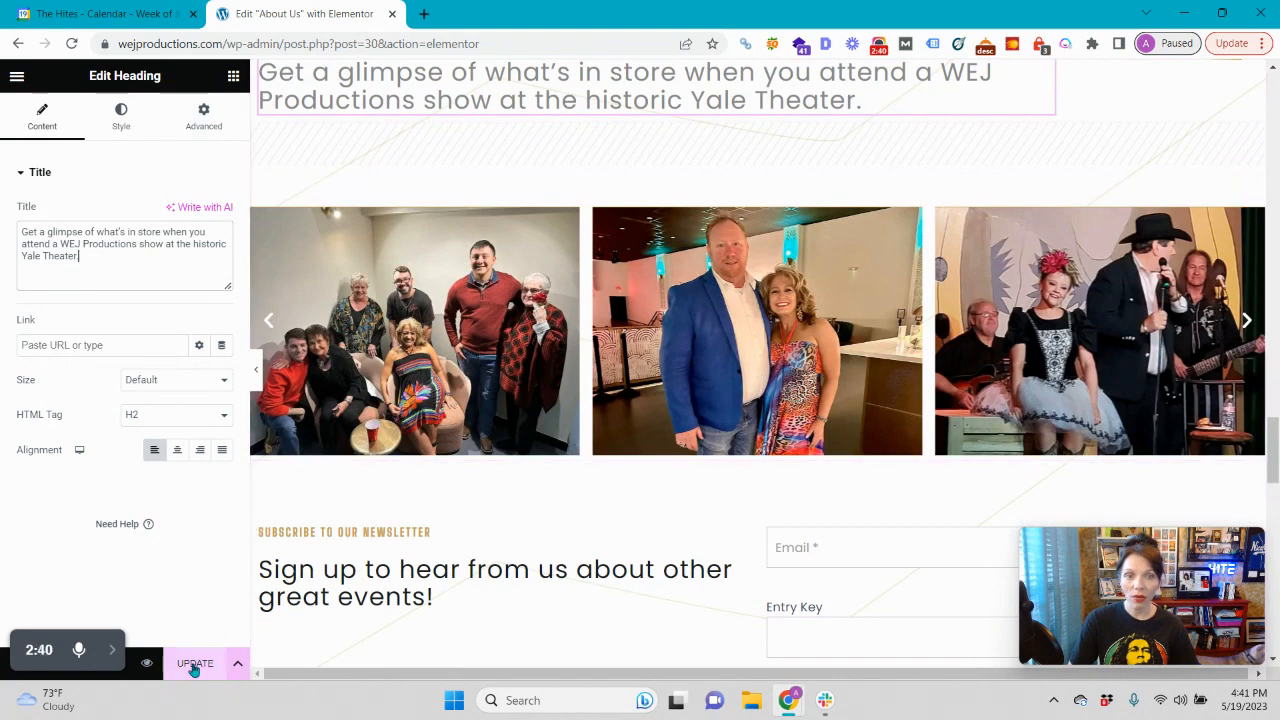
click(772, 262)
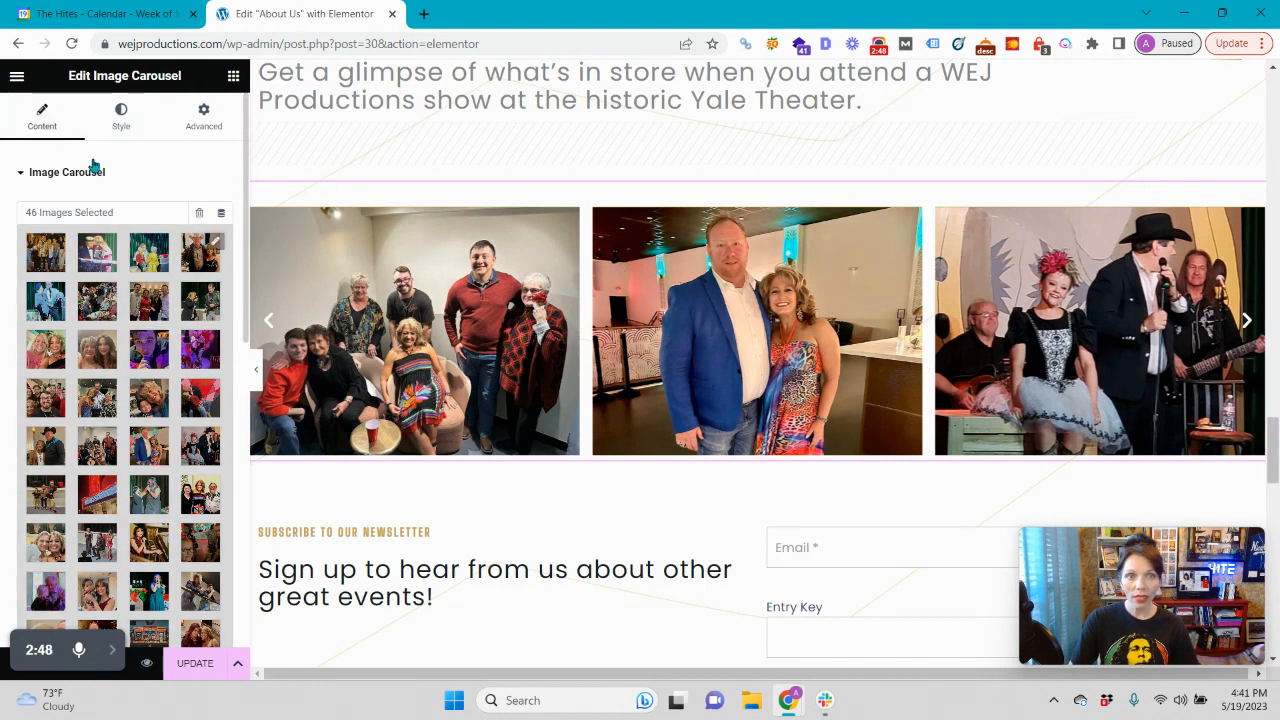
scroll(126, 400, down, 6)
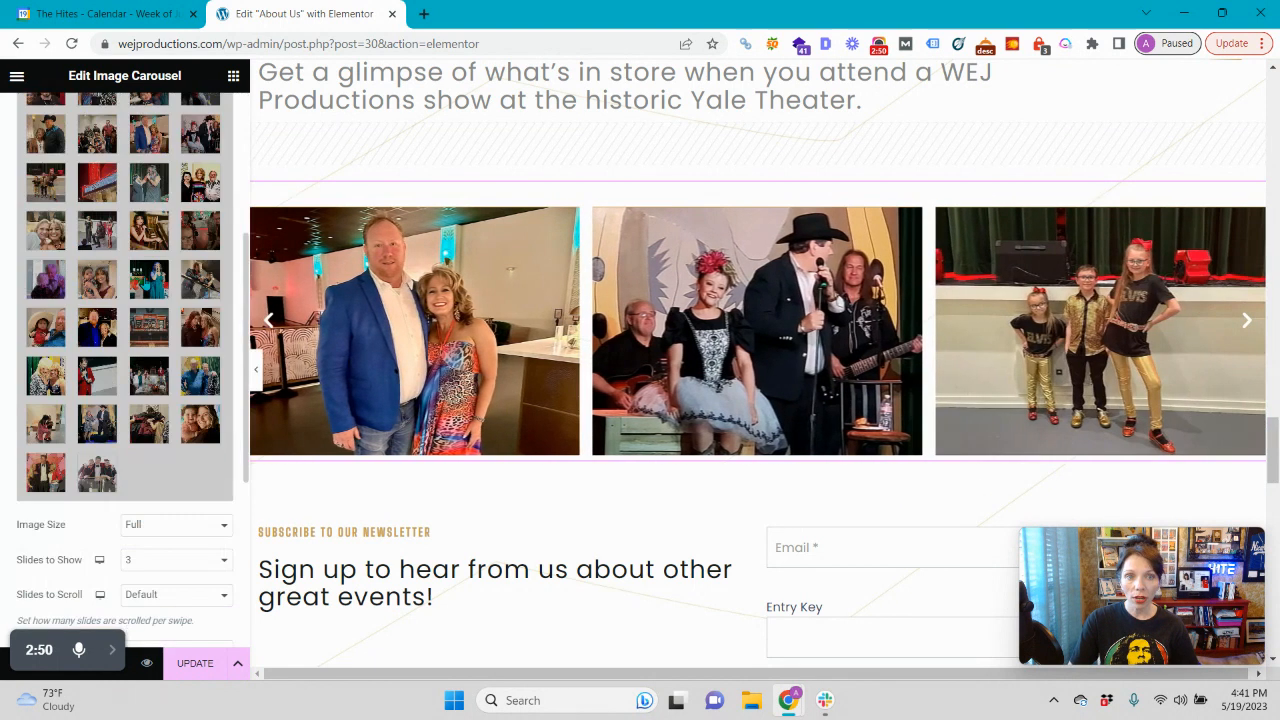
scroll(95, 272, up, 6)
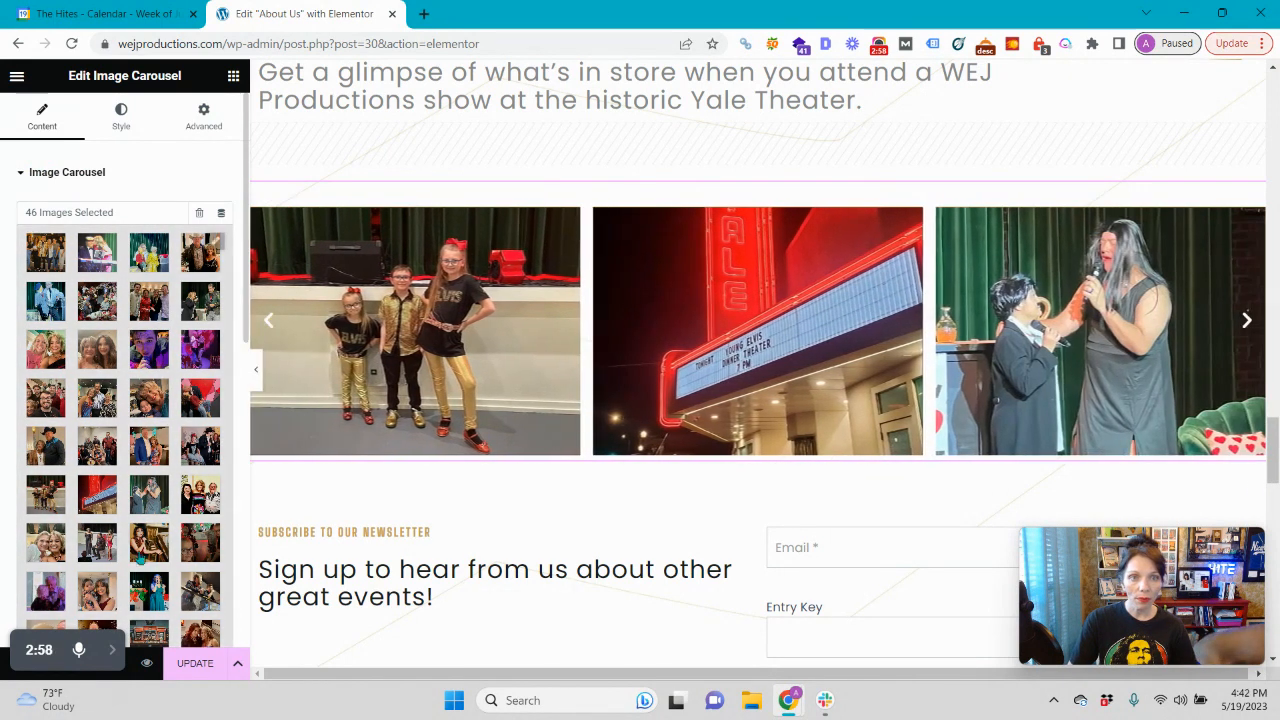
mouse_move(113, 655)
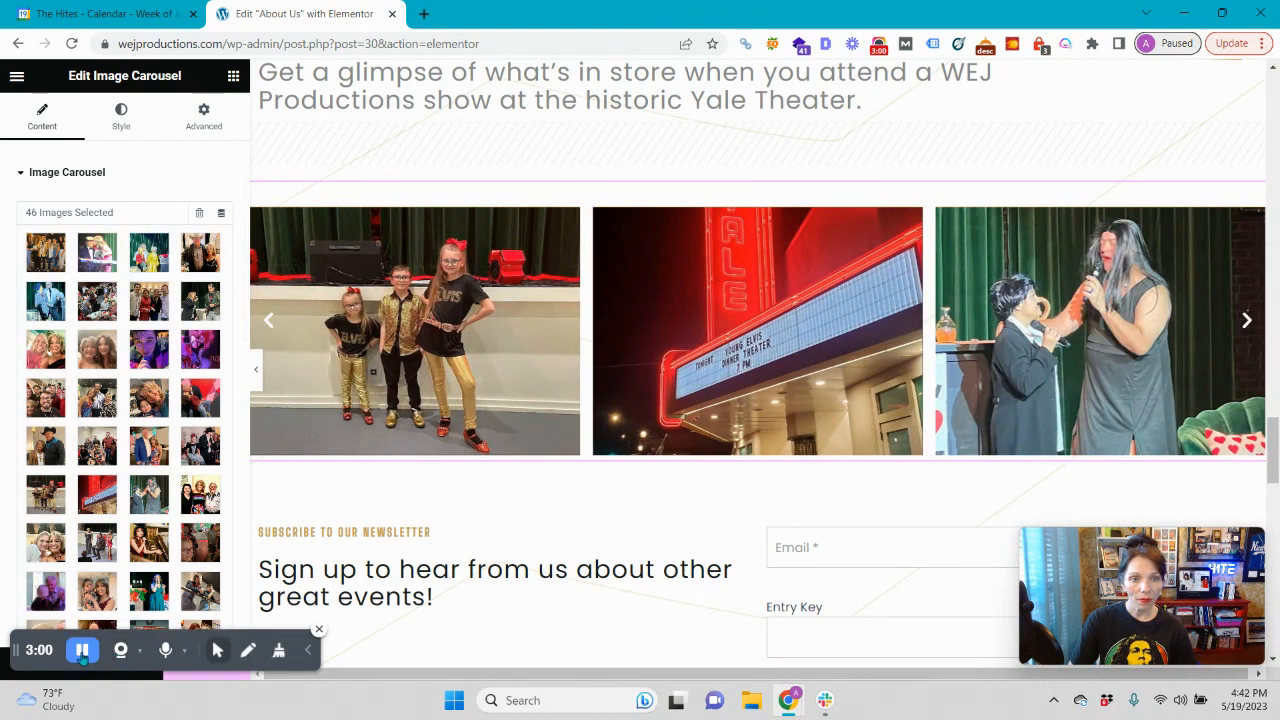
Step: Open the carousel's images for editing in the gallery dialog and look through them
scroll(150, 500, down, 3)
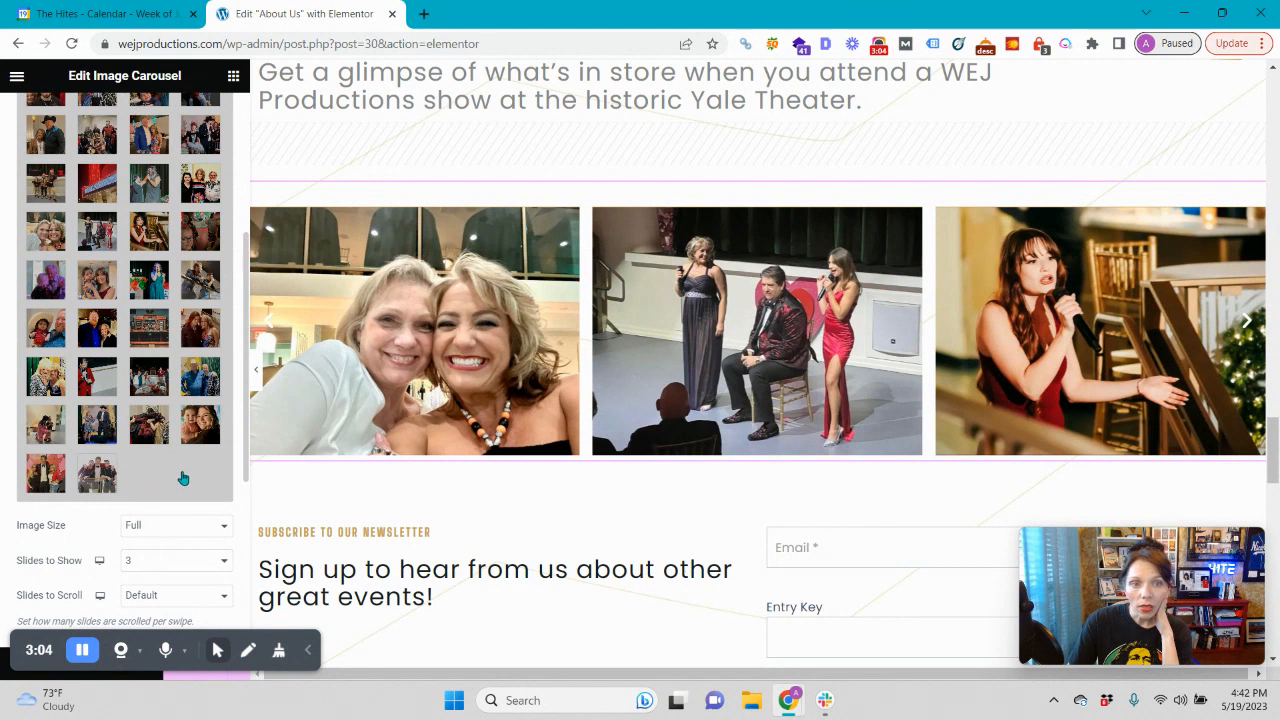
click(181, 480)
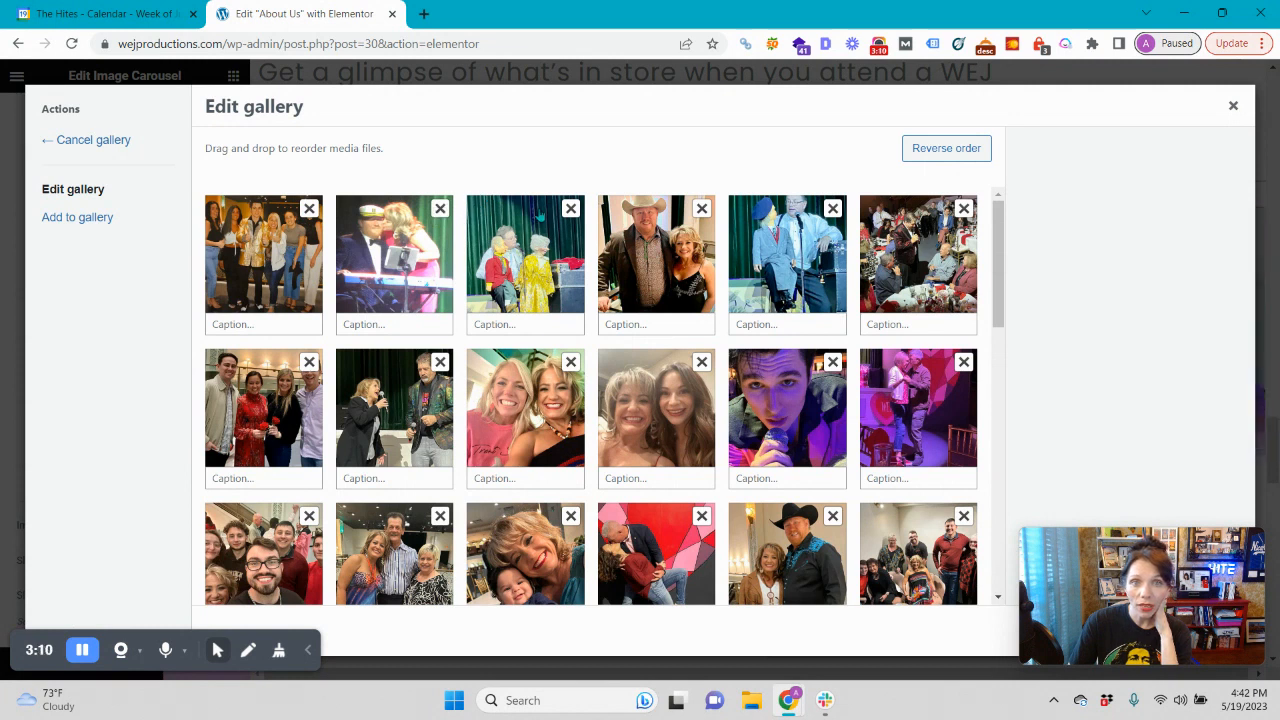
scroll(576, 216, down, 9)
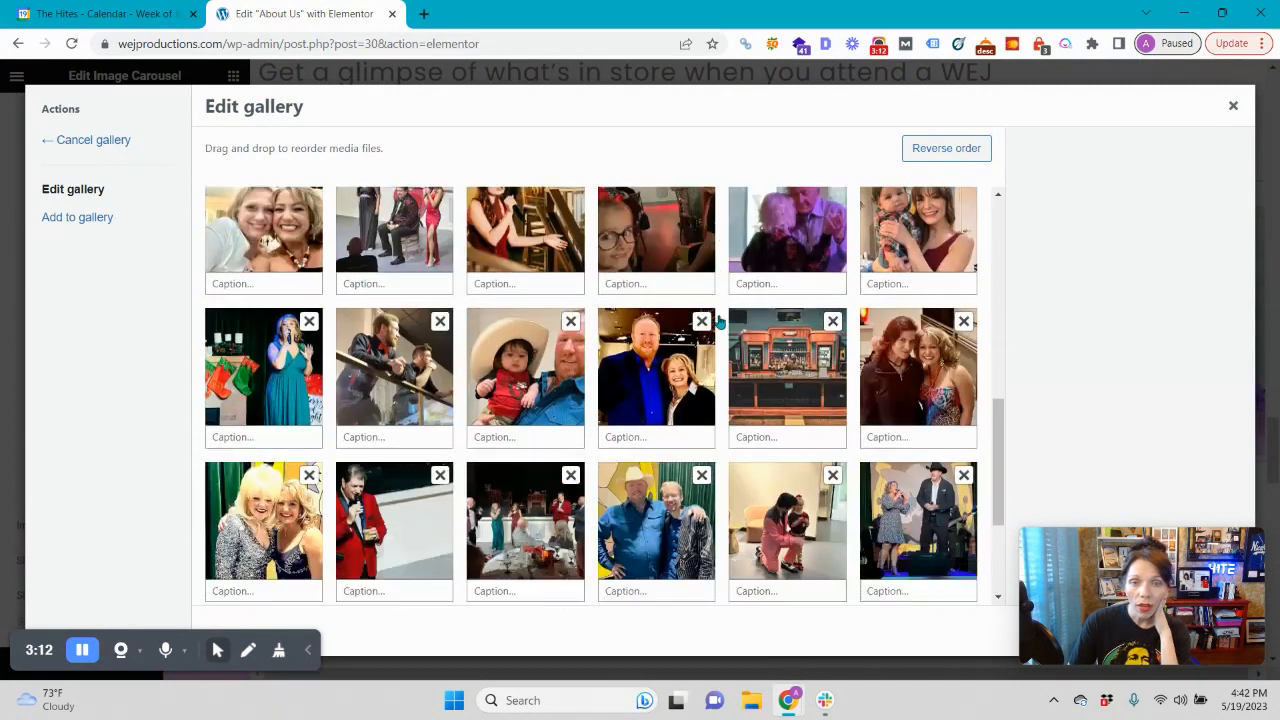
Step: Start adding images to the carousel gallery, look through the media library, and open the file upload area
scroll(749, 526, up, 2)
scroll(749, 526, down, 2)
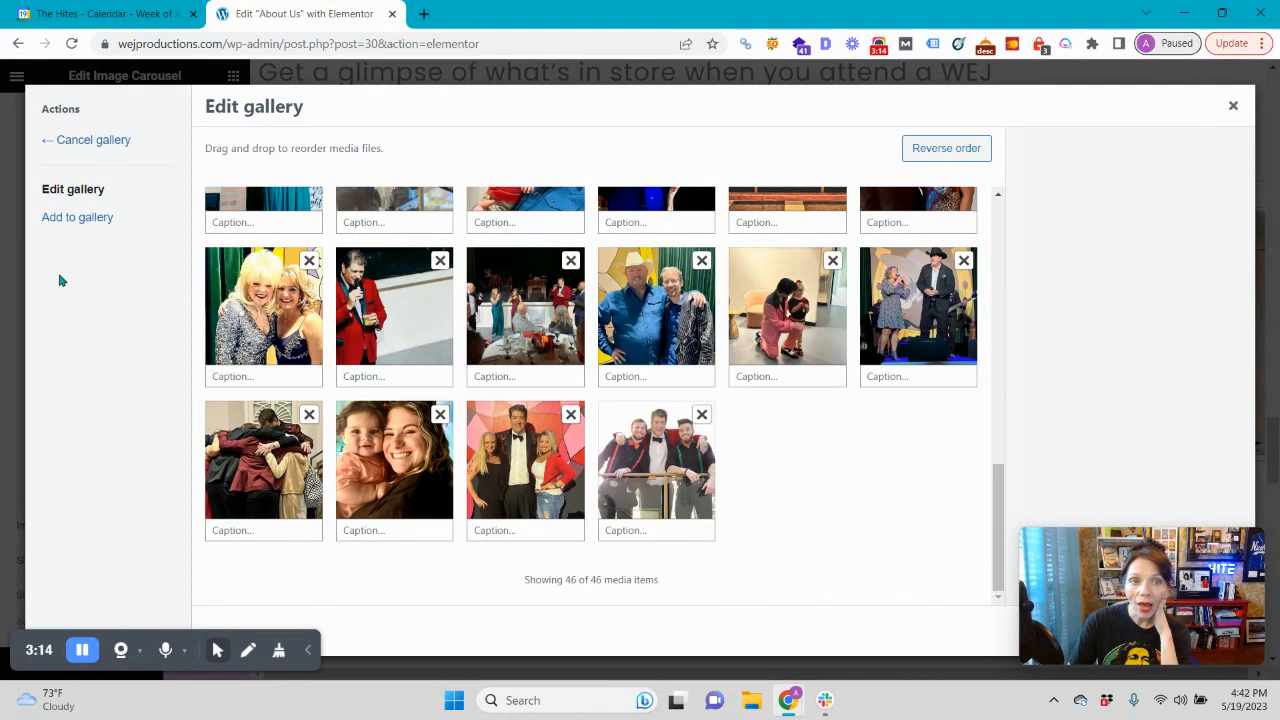
click(71, 219)
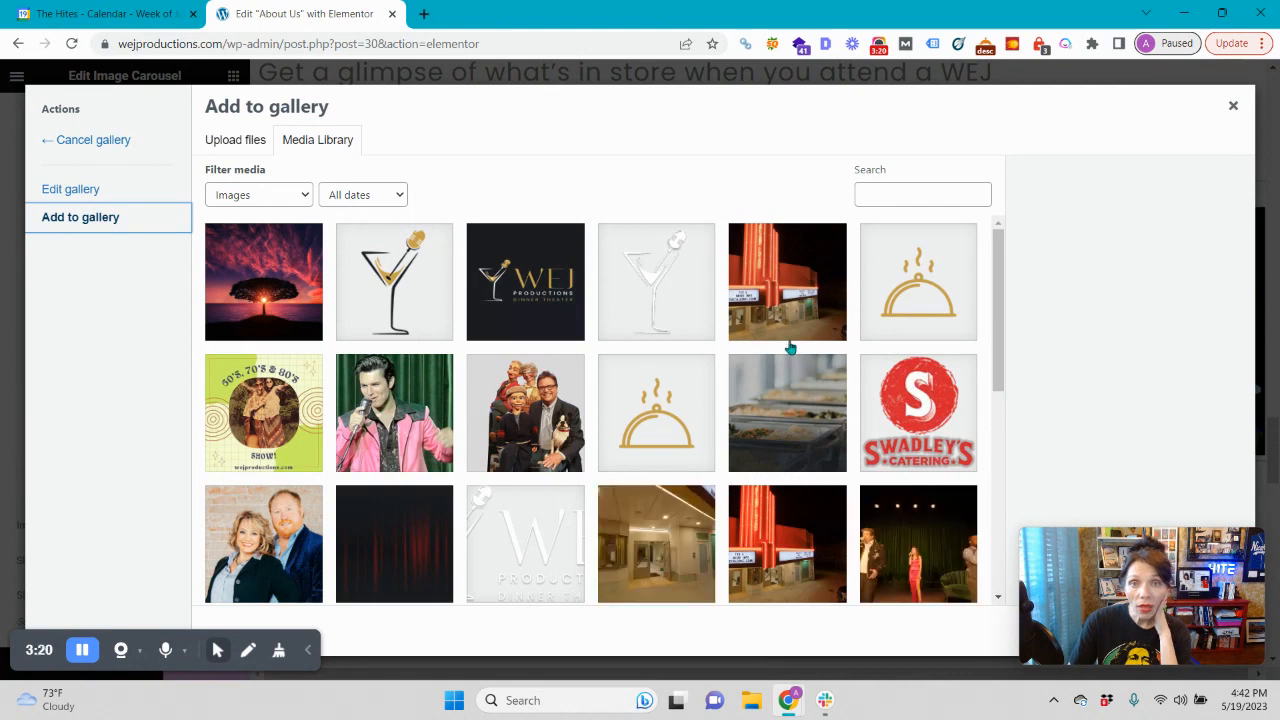
scroll(826, 357, down, 2)
scroll(548, 342, up, 1)
scroll(788, 323, down, 5)
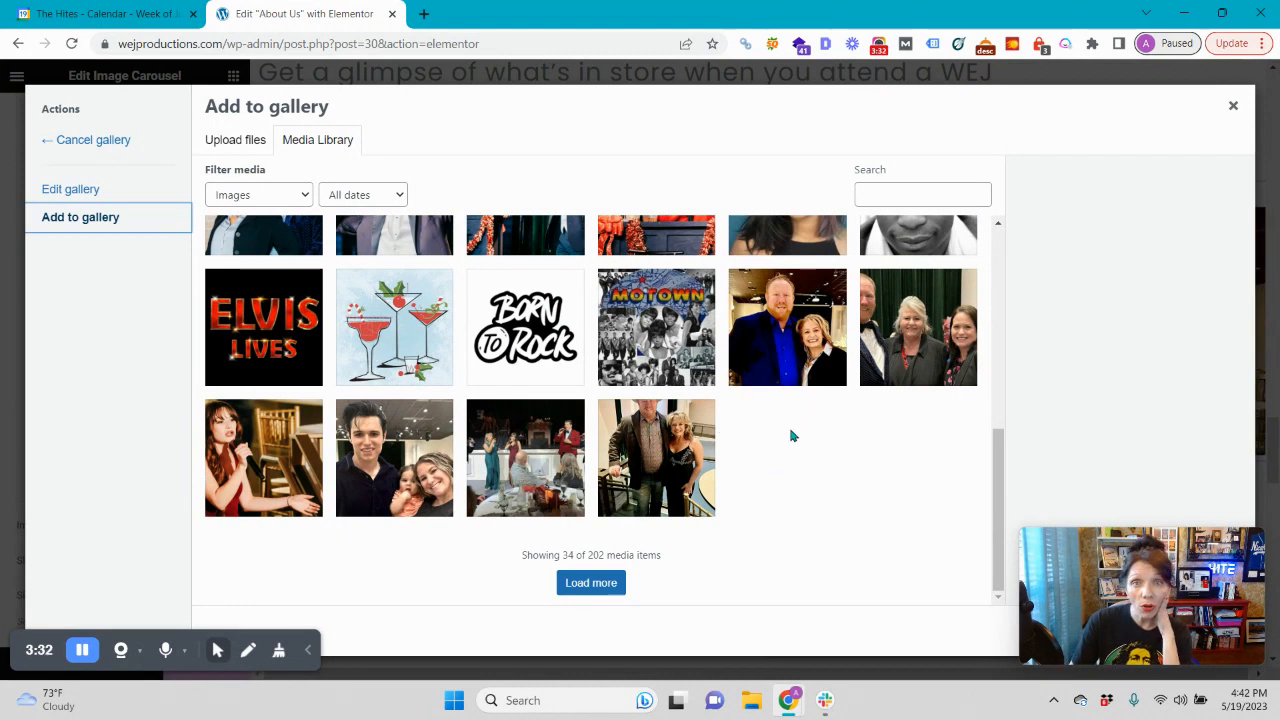
scroll(790, 436, up, 5)
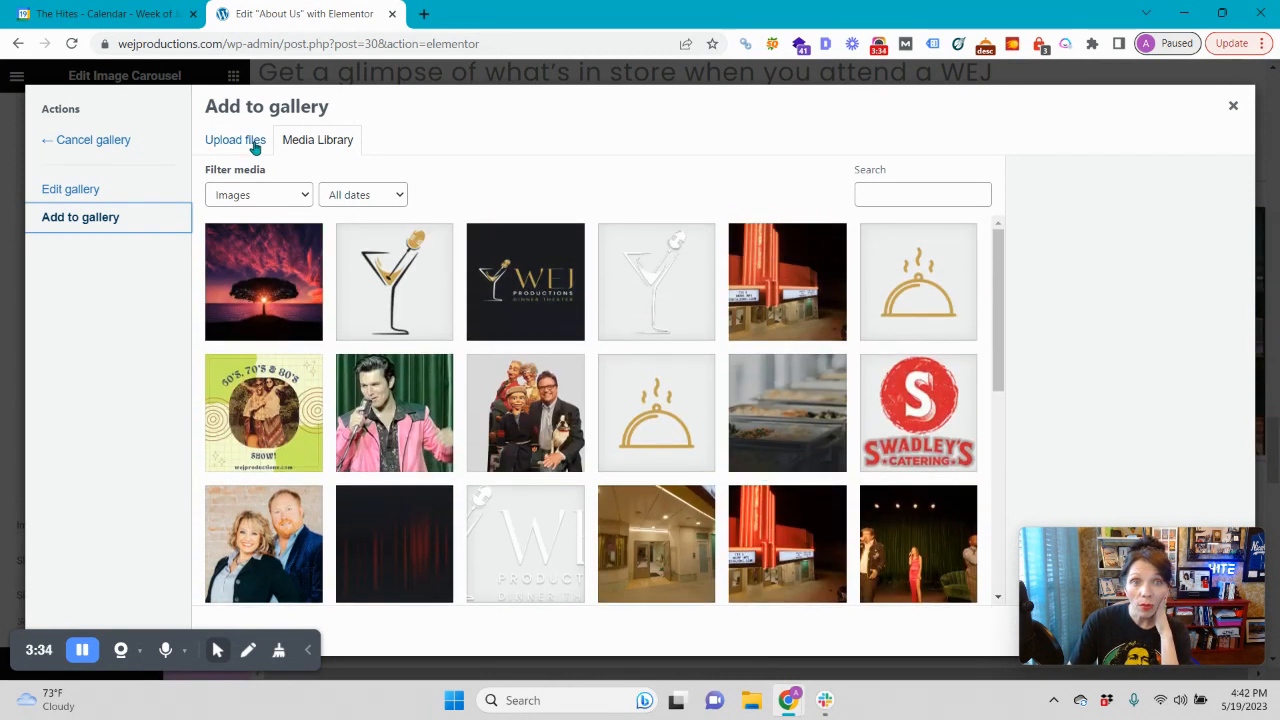
click(220, 145)
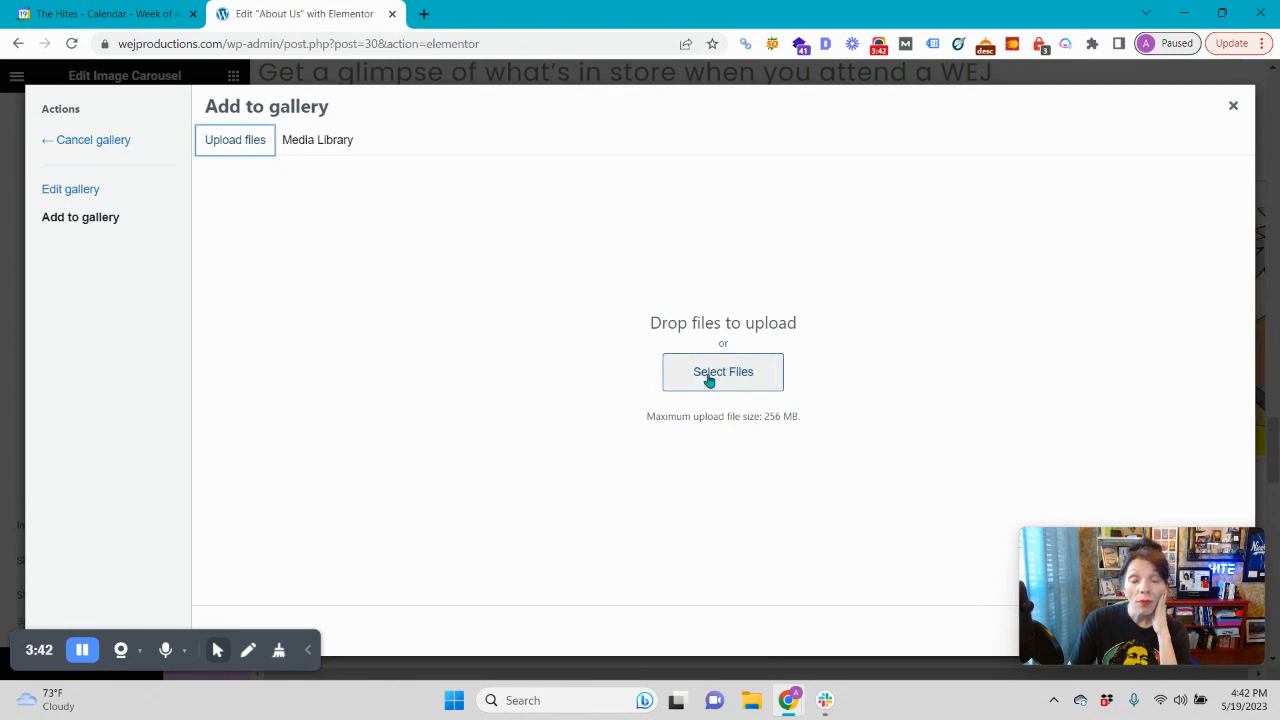
Step: Open squoosh.app in a new browser tab
click(423, 14)
click(389, 40)
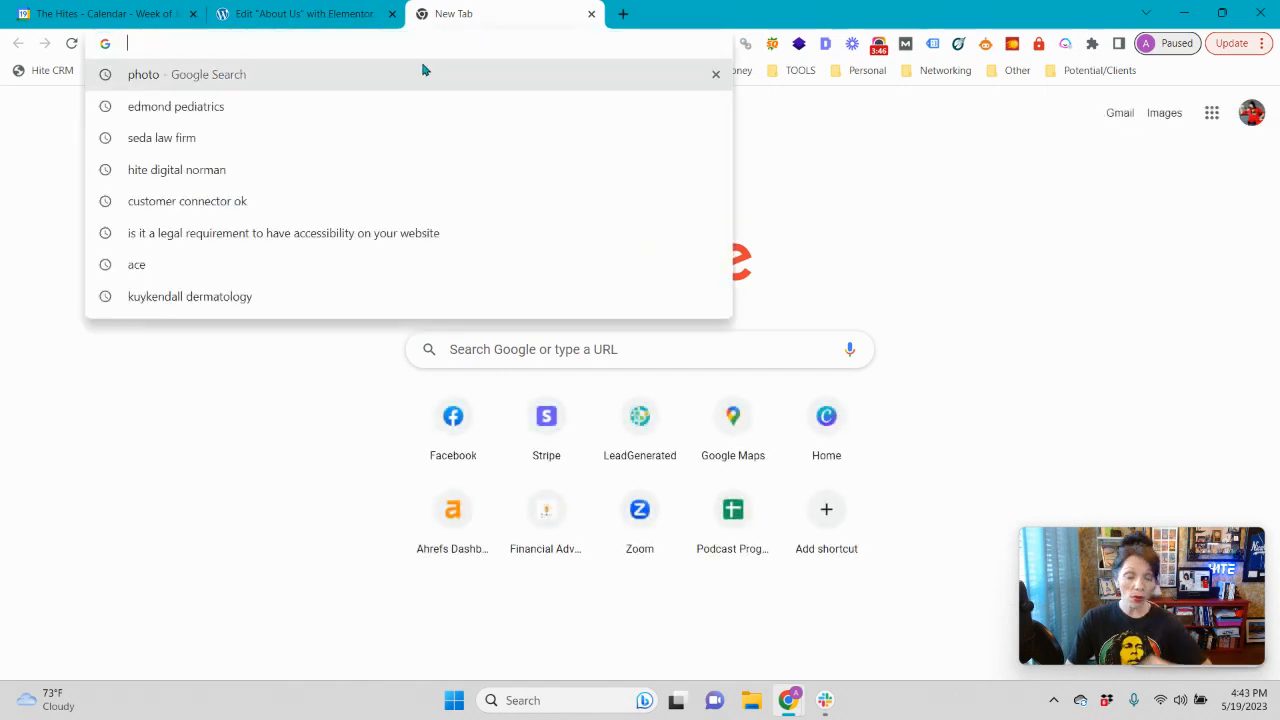
text(squoosh.app)
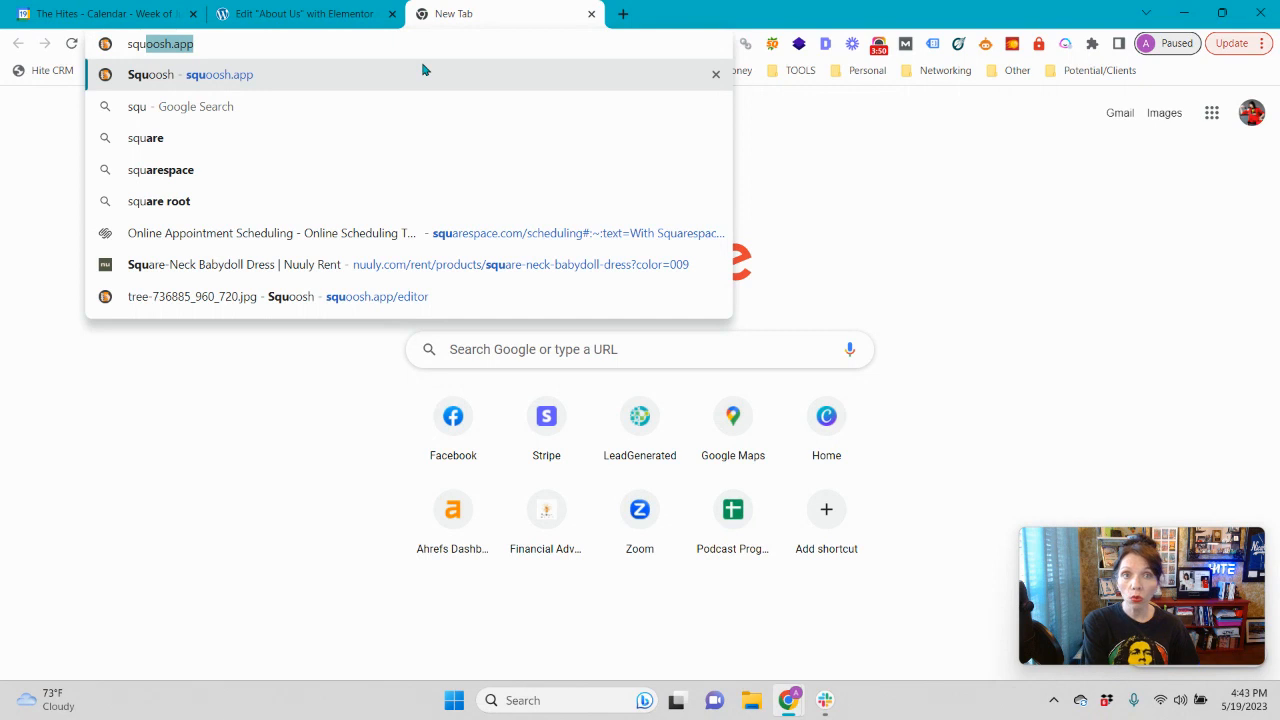
key(Right)
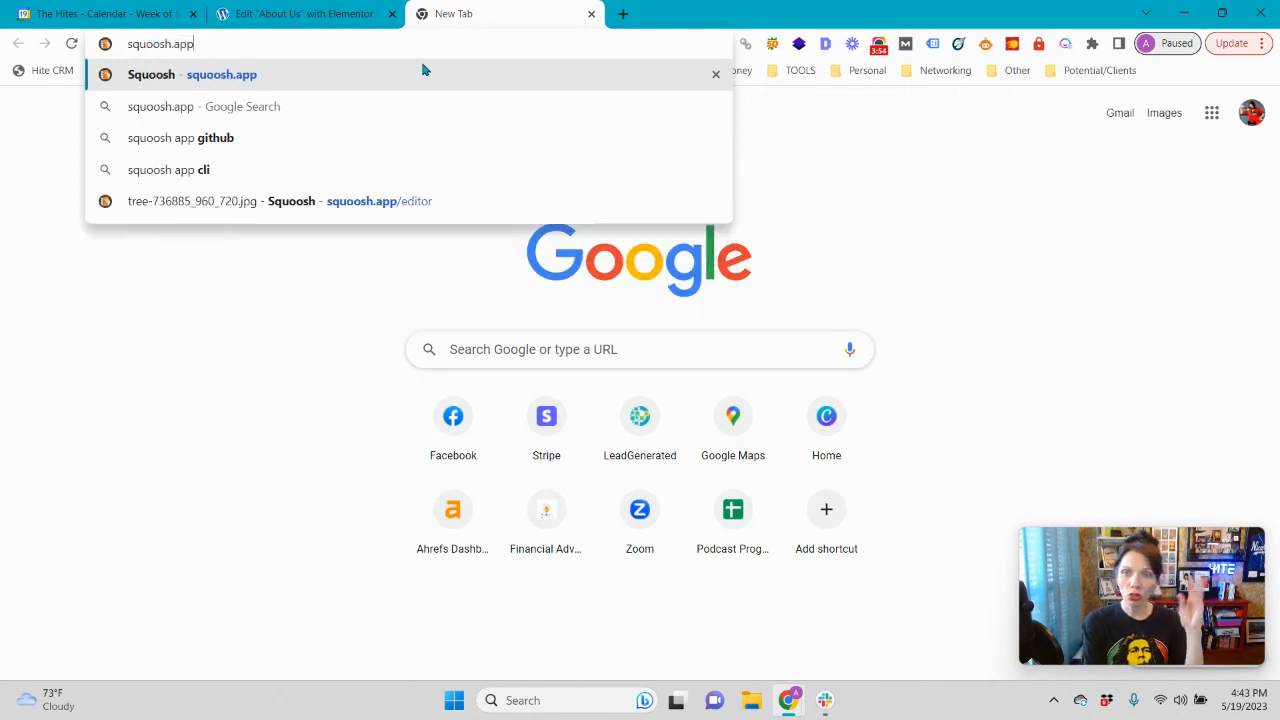
key(Return)
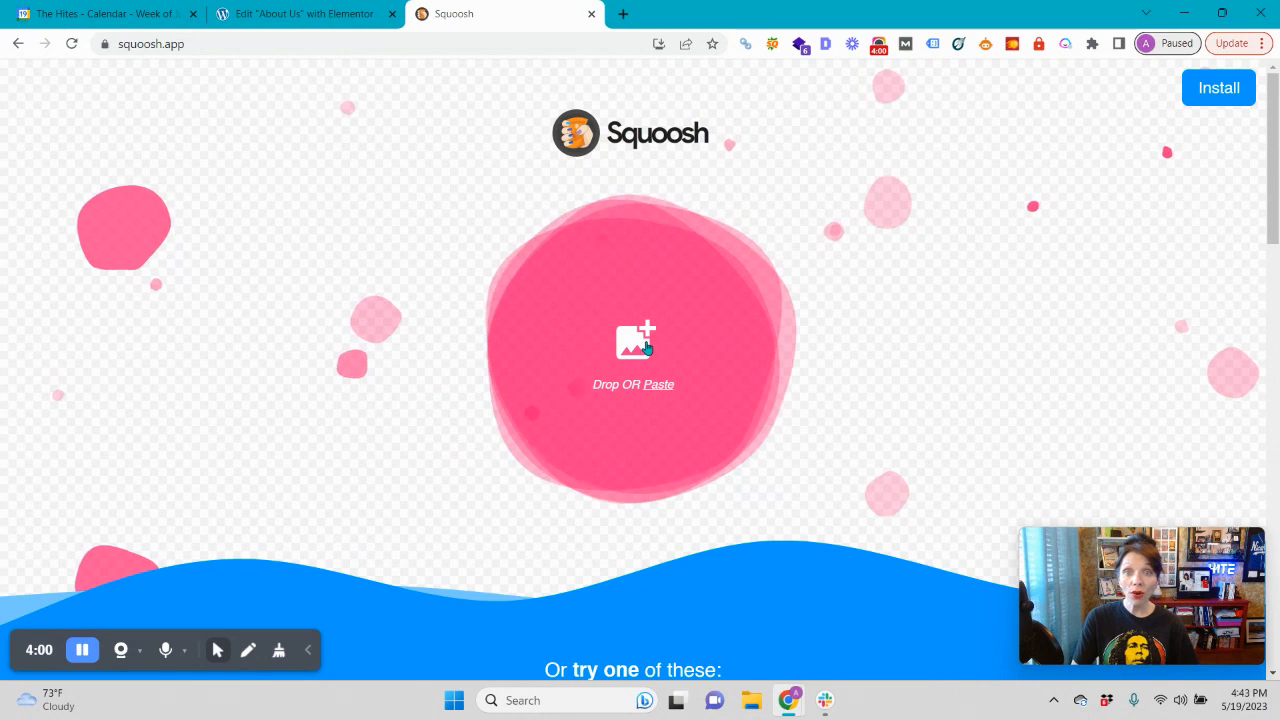
Step: Search Google for "photo" in another new browser tab
click(622, 14)
click(479, 44)
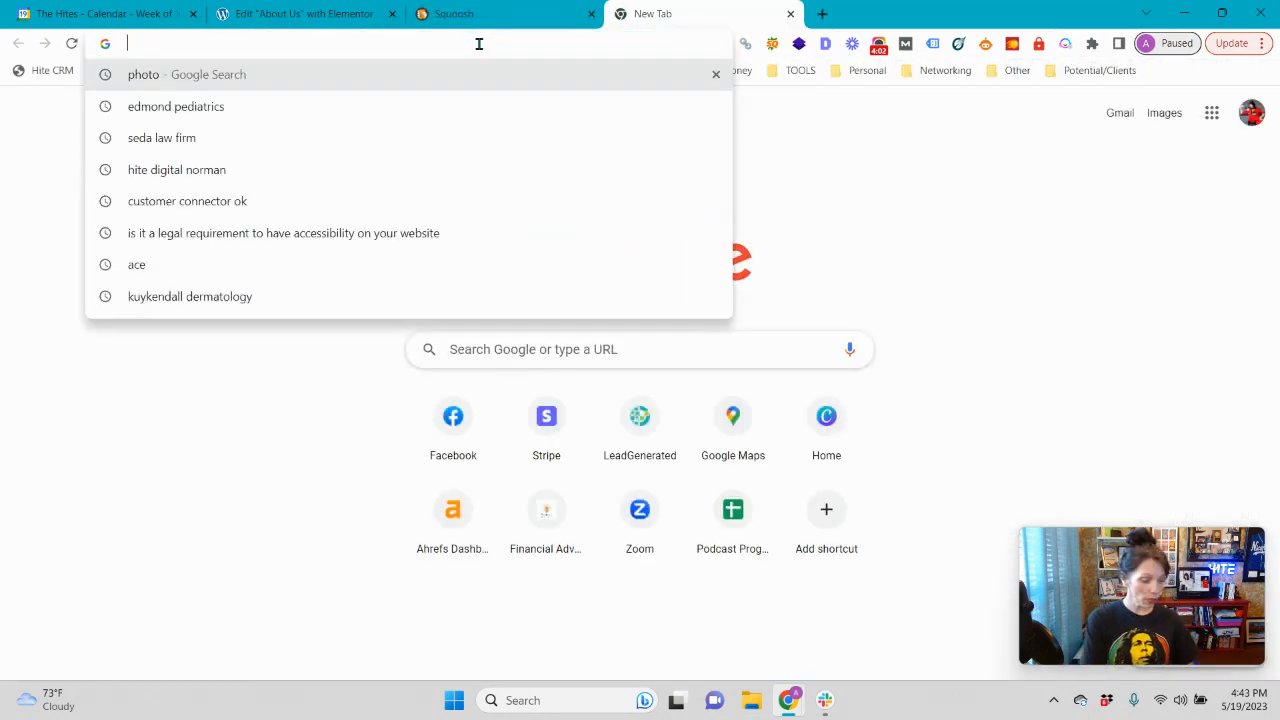
text(pihot)
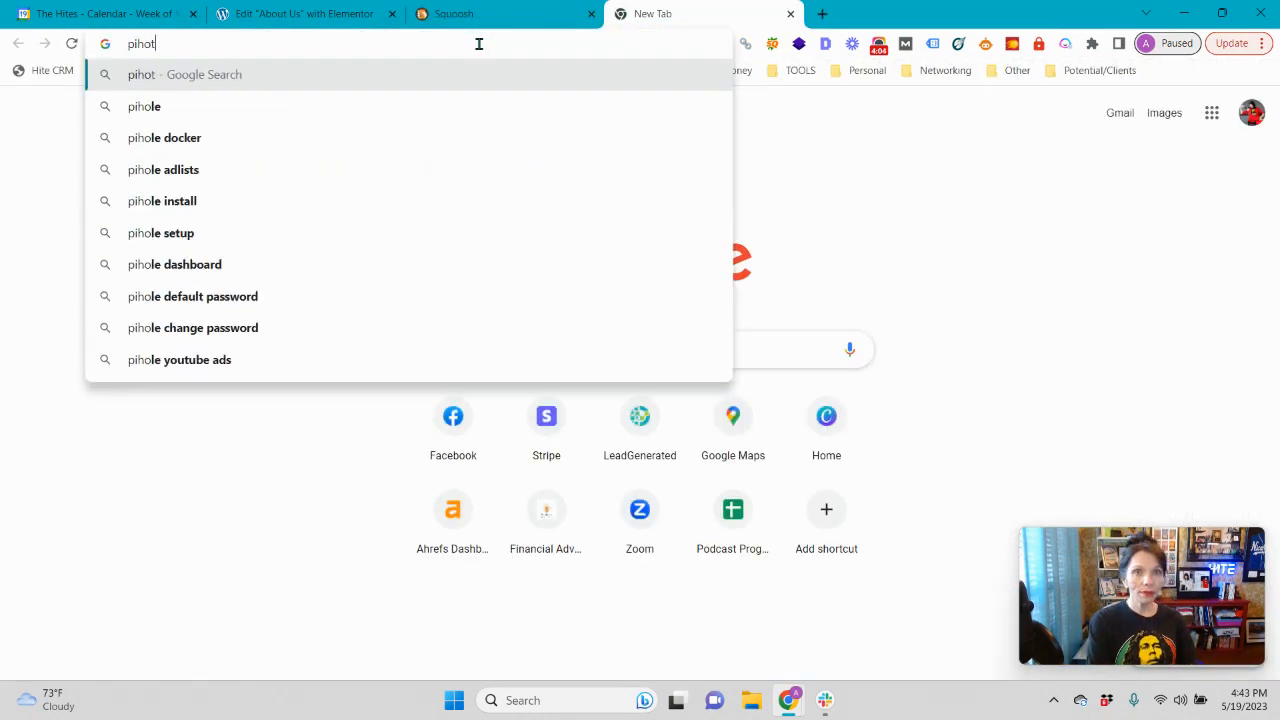
key(BackSpace)
key(BackSpace)
text(h)
key(Return)
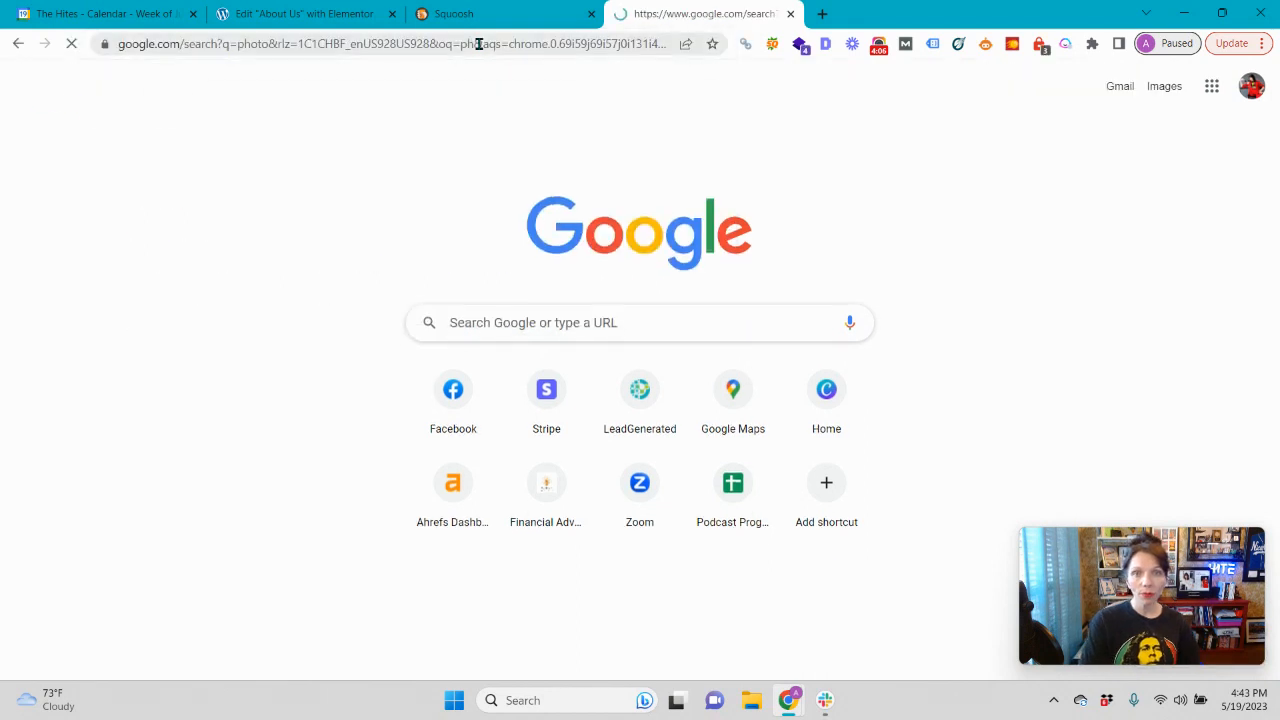
Step: Preview the Pixabay tree sunset image from the results and save it to Downloads as tree-736885_960_720 (1).jpg
scroll(428, 421, down, 1)
scroll(428, 421, down, 2)
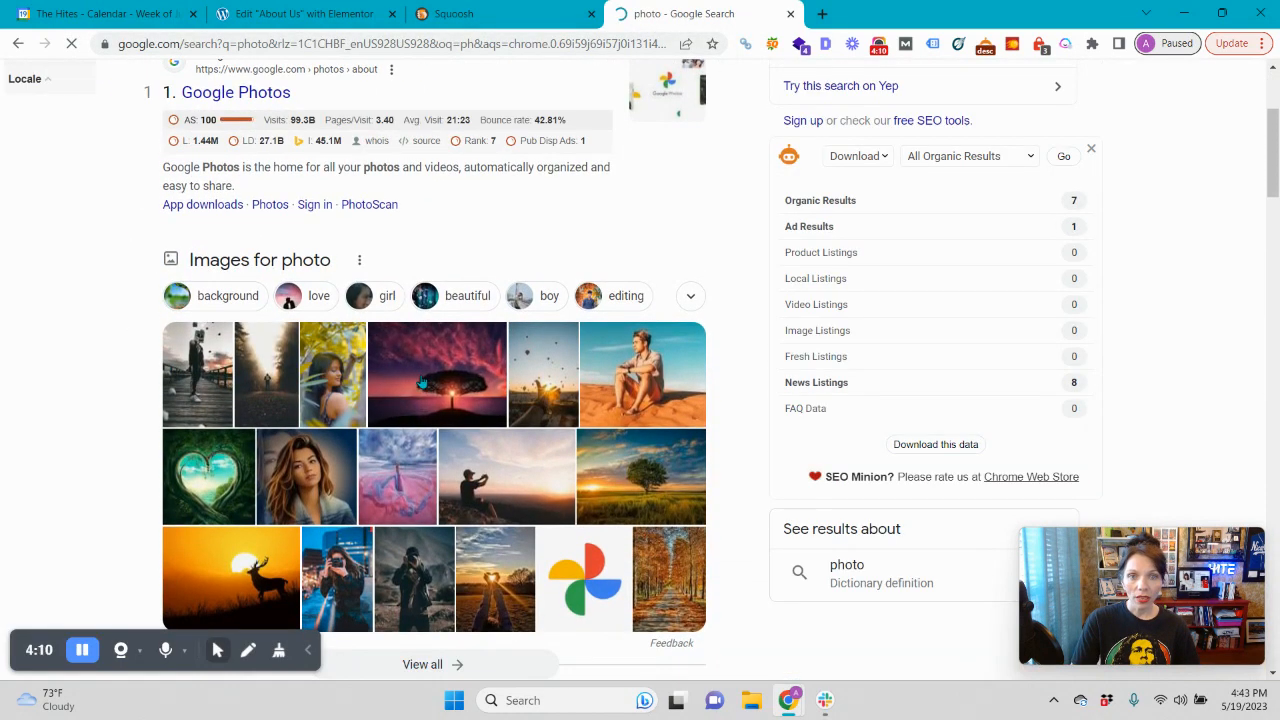
click(455, 380)
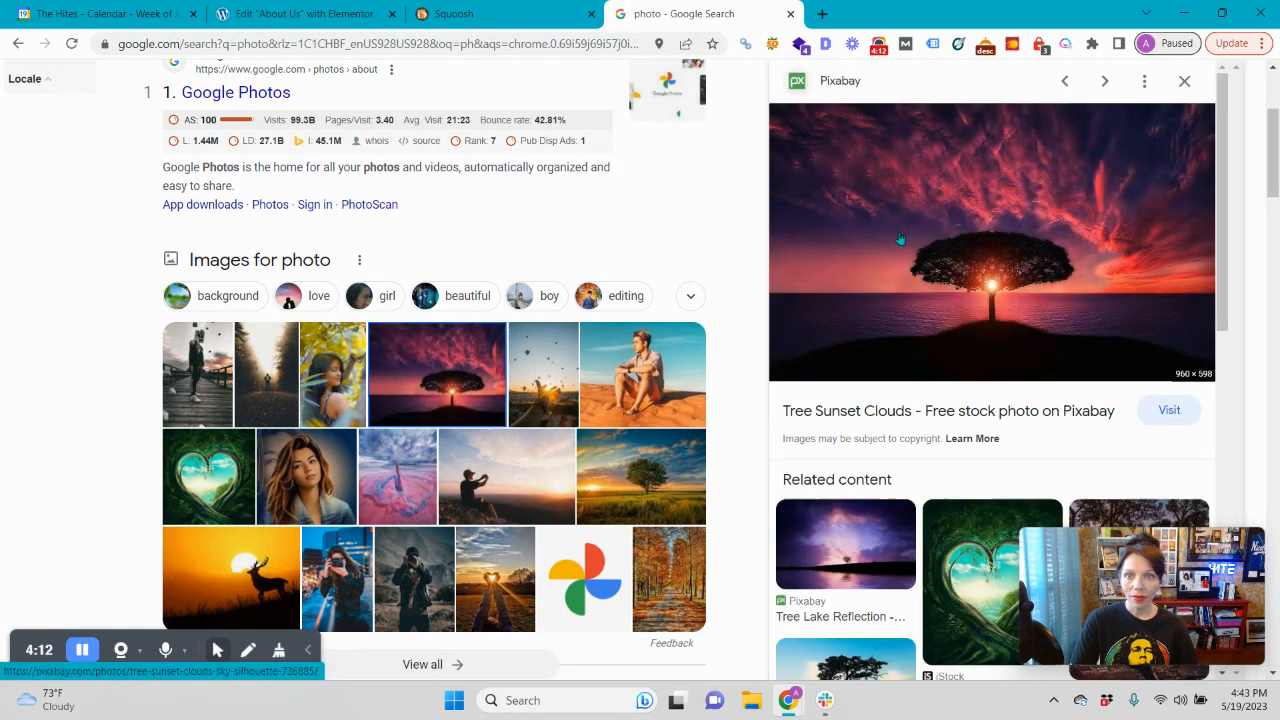
right_click(928, 214)
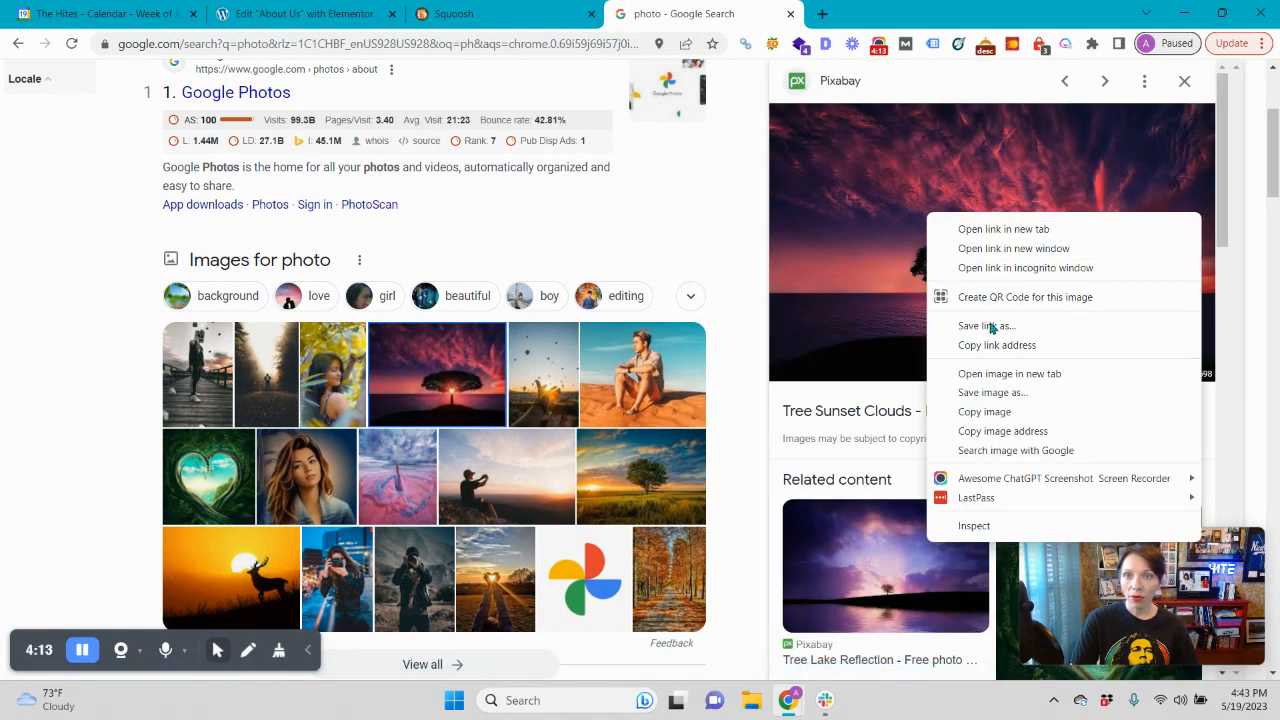
click(1000, 410)
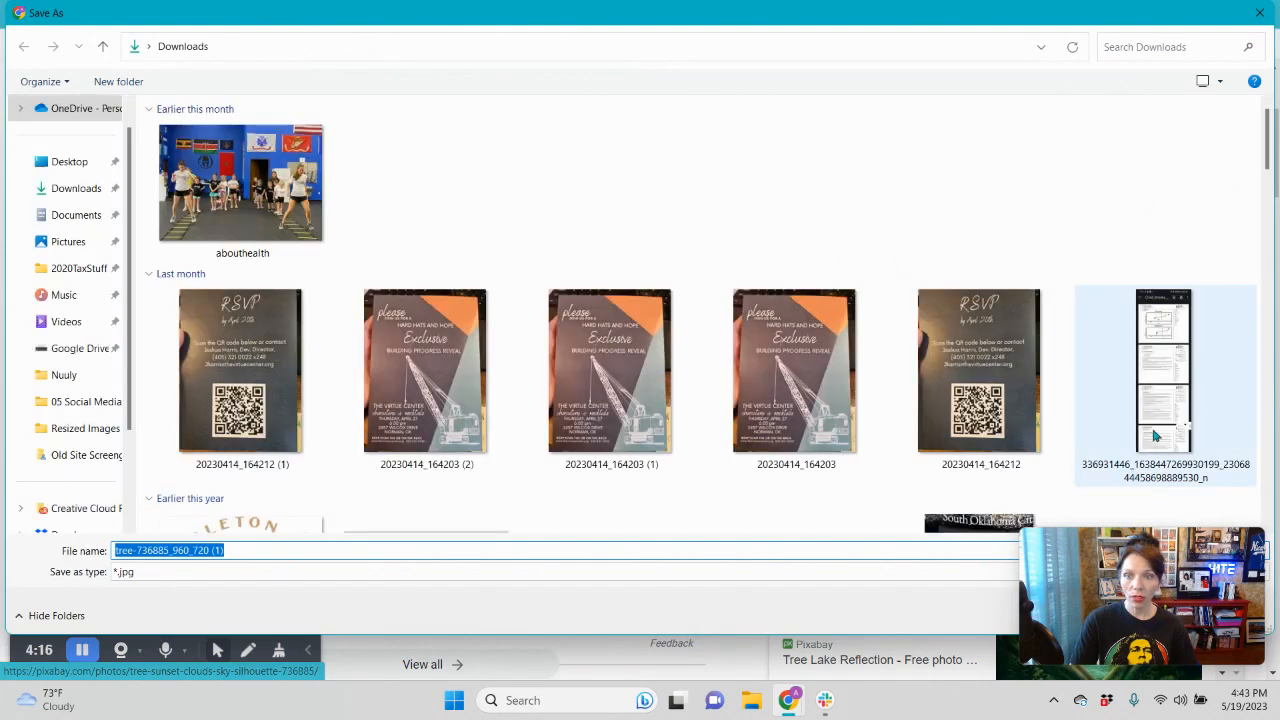
drag(1114, 574, 140, 550)
click(1140, 613)
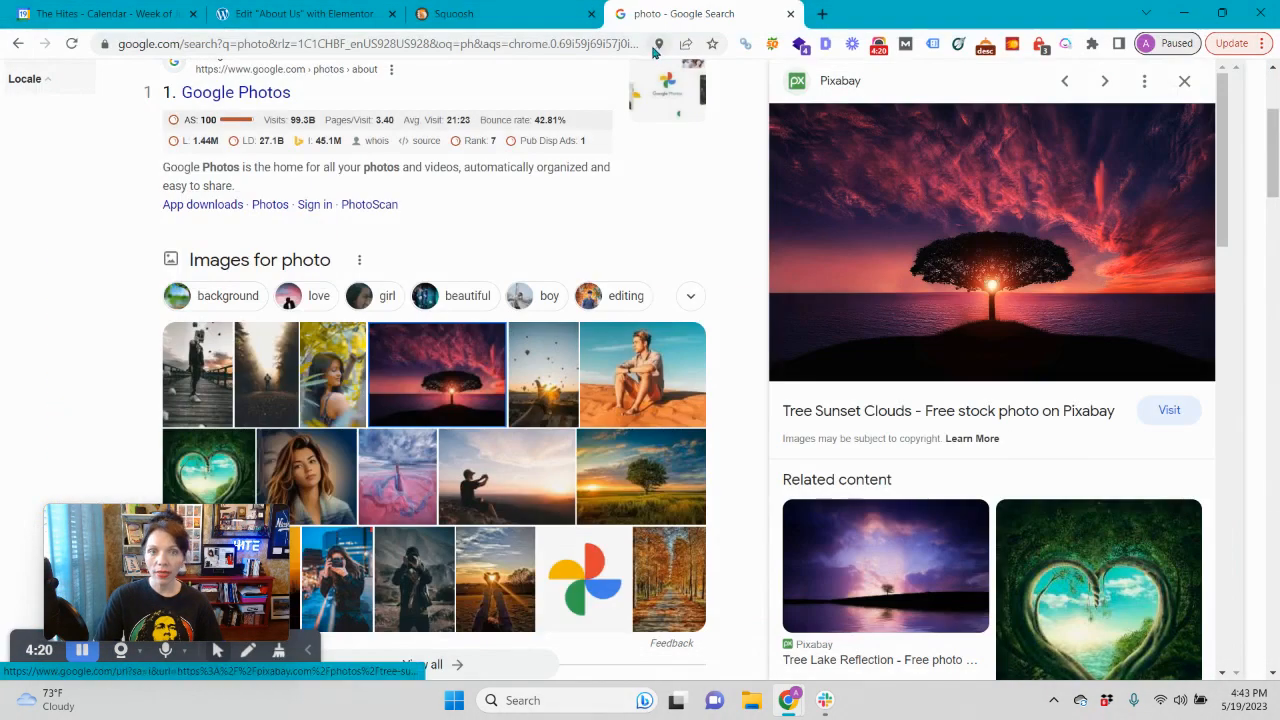
Step: Load the saved tree image from the photo viewer window into Squoosh
click(530, 29)
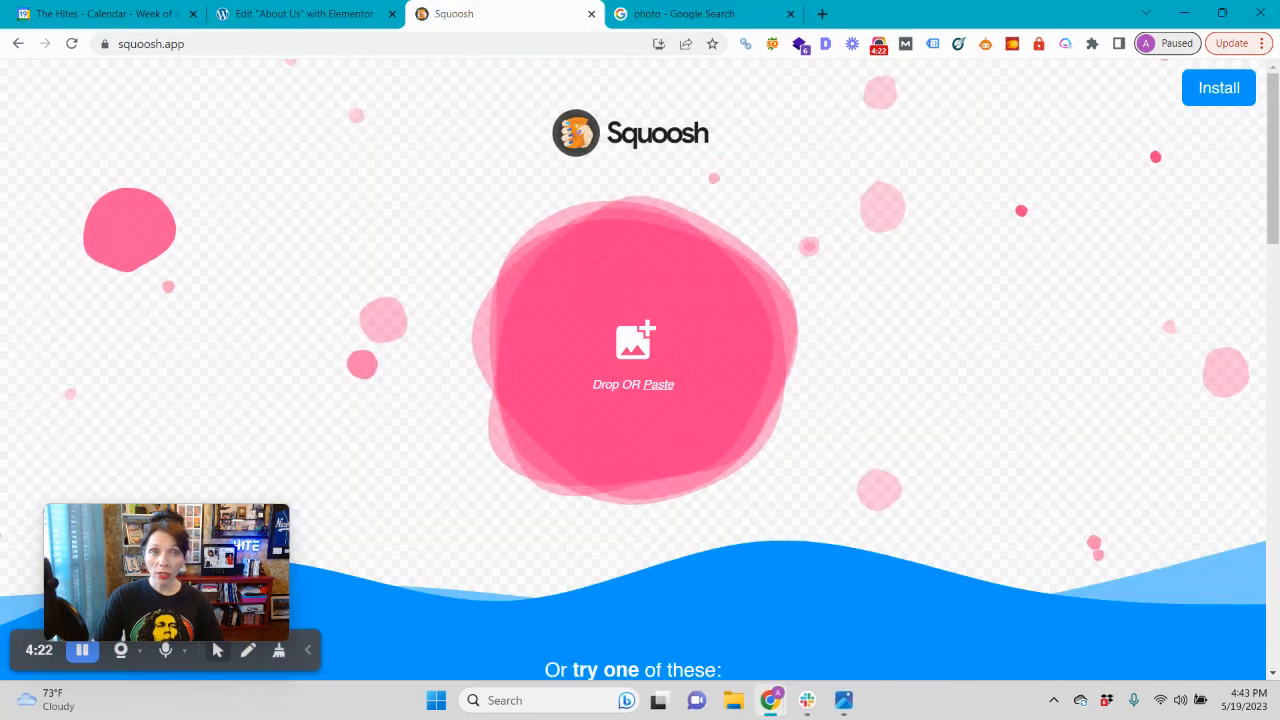
click(844, 700)
drag(415, 217, 1038, 103)
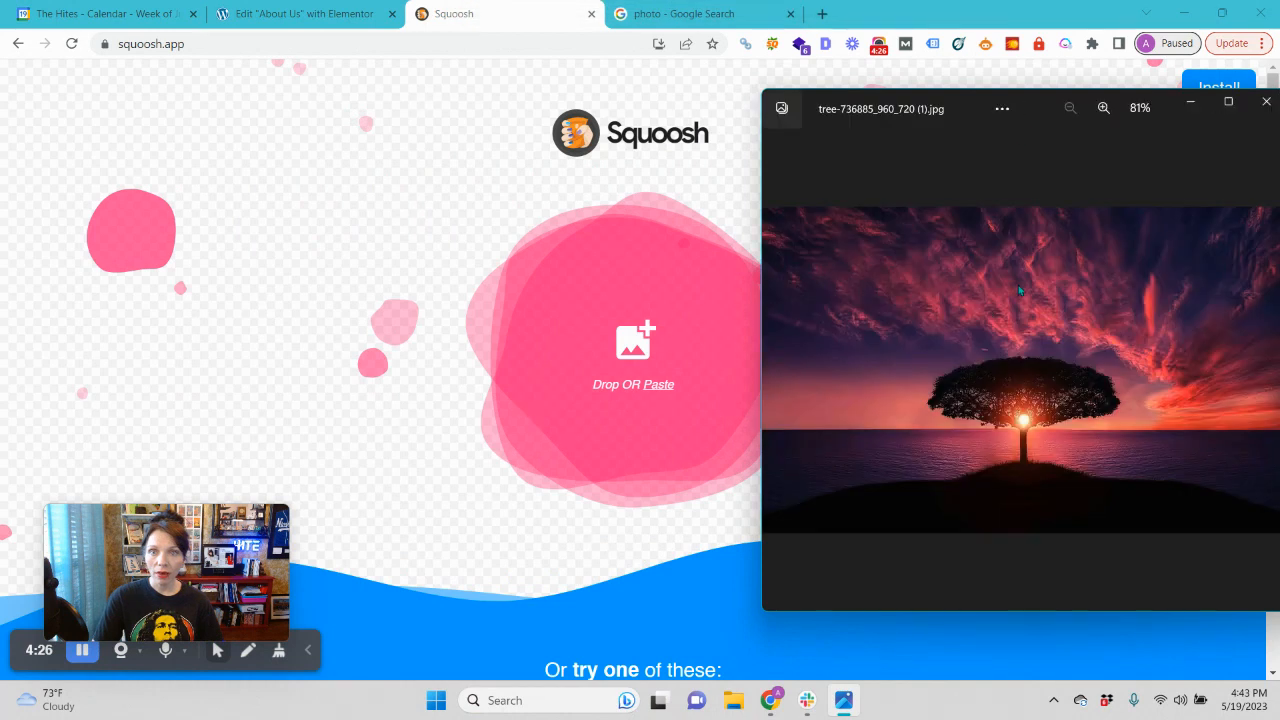
drag(1030, 365, 645, 360)
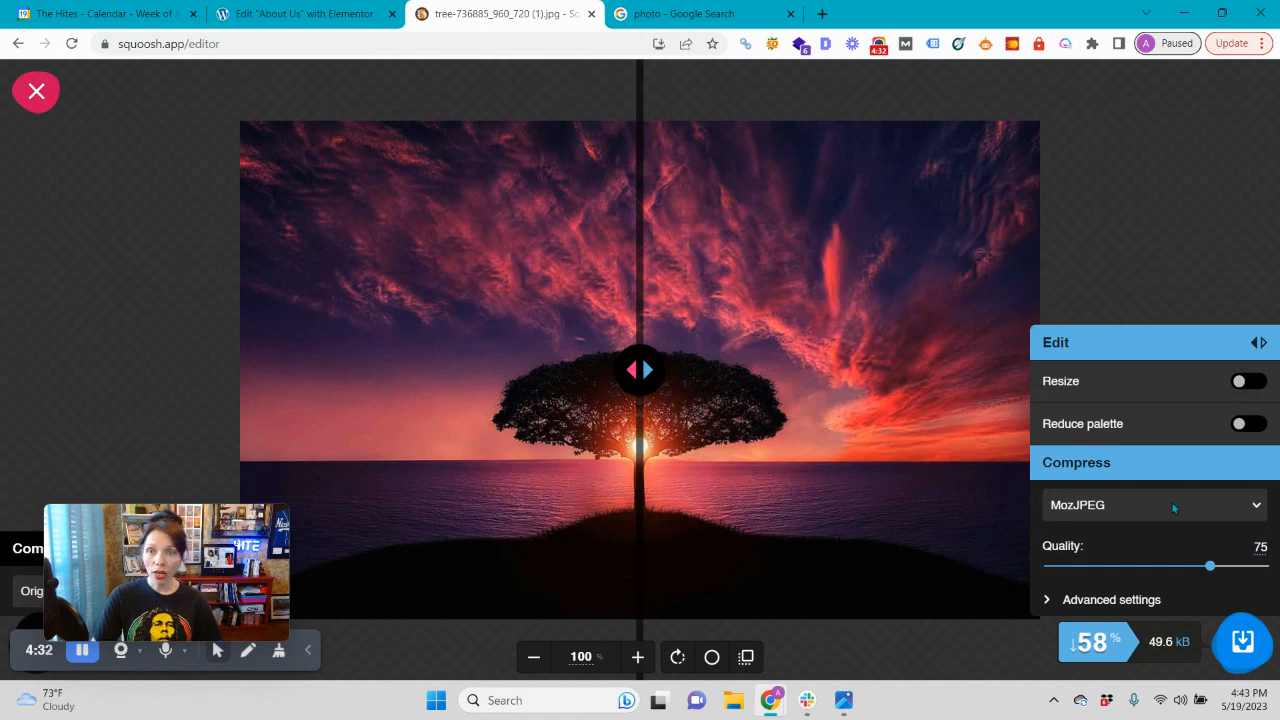
Step: Set the tree image's compression format to WebP and raise its quality to 83.7
click(1120, 512)
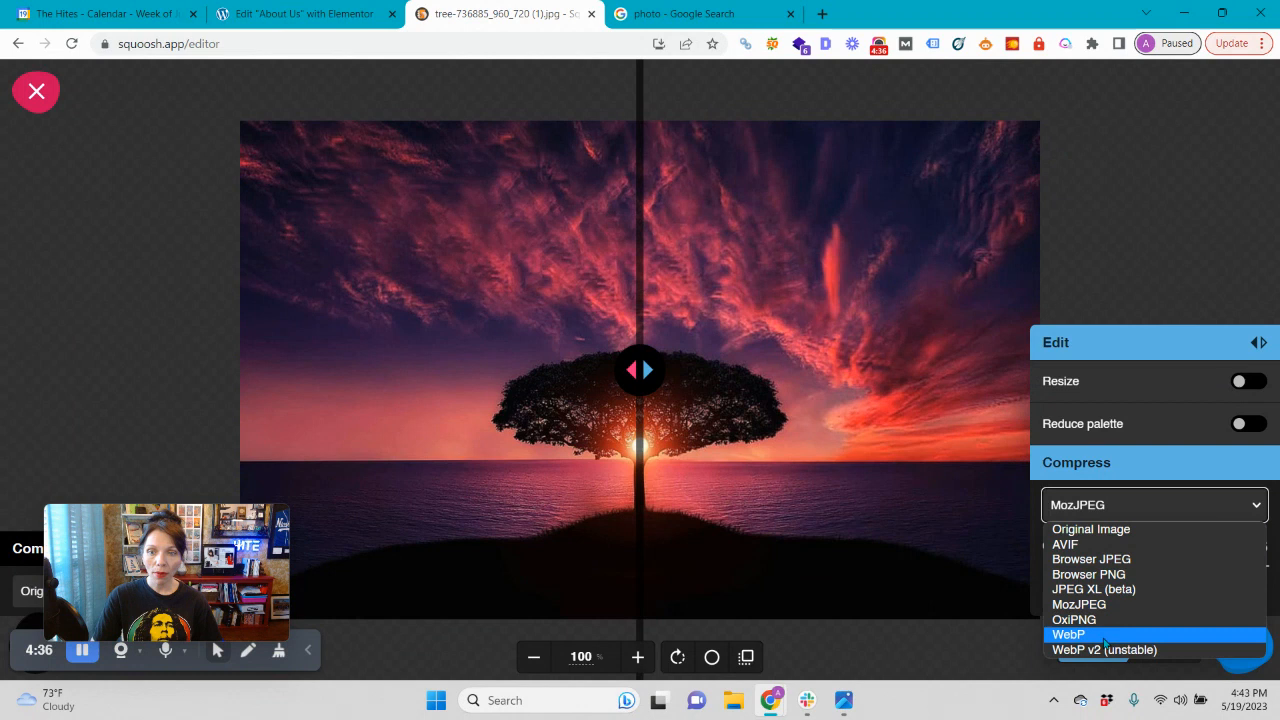
click(1104, 636)
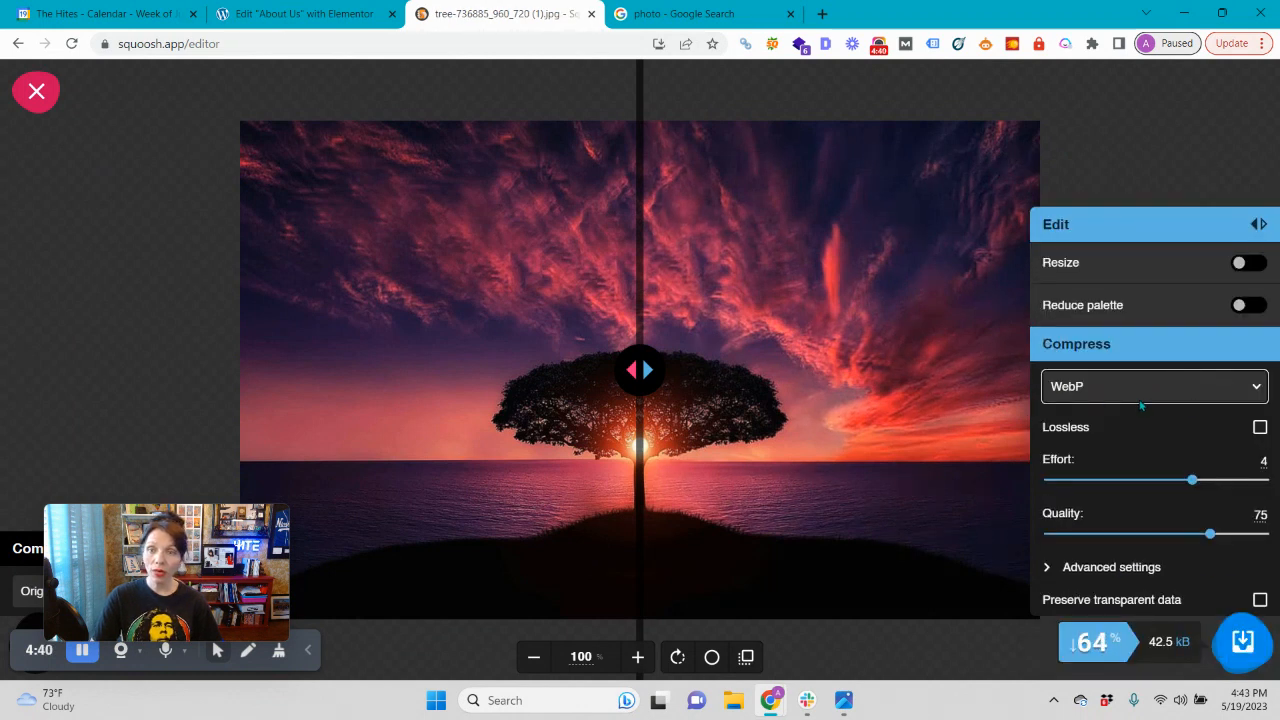
click(1211, 535)
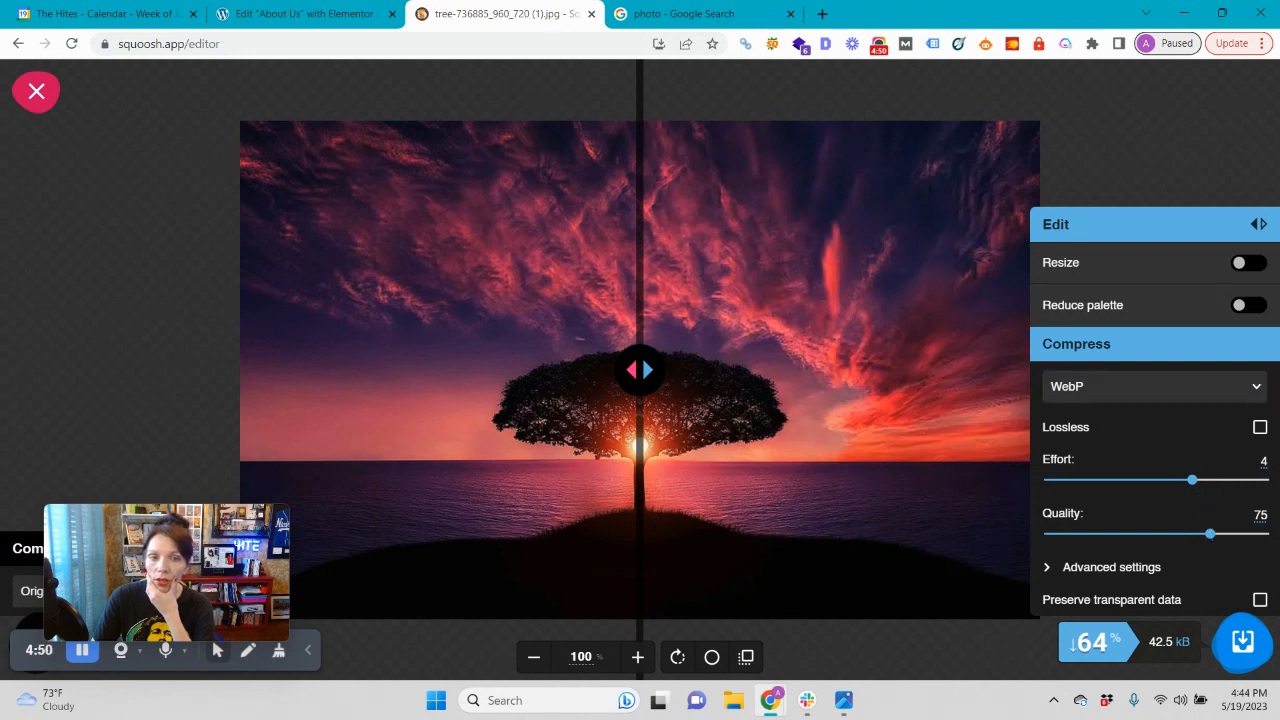
drag(1208, 540, 1220, 565)
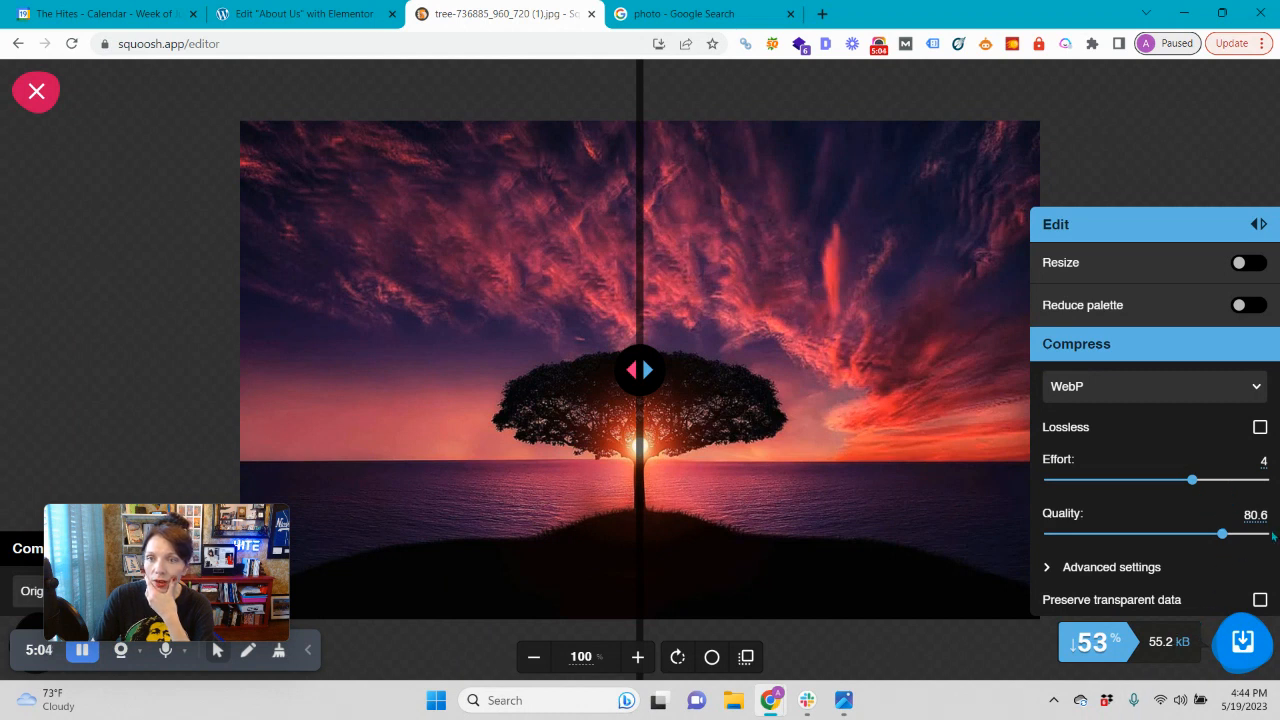
mouse_move(1222, 535)
mouse_down()
mouse_move(1078, 535)
mouse_move(1229, 549)
mouse_up()
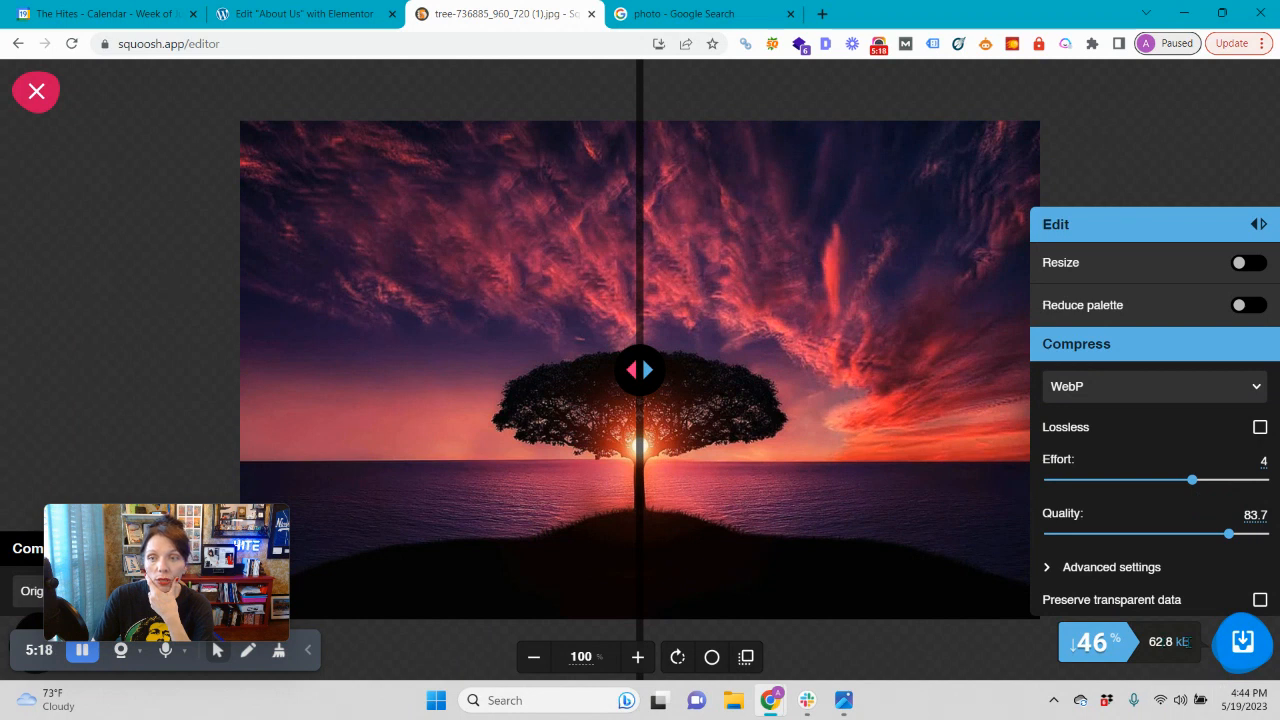
Step: Confirm WebP as the compression format and download the compressed tree image
click(1176, 399)
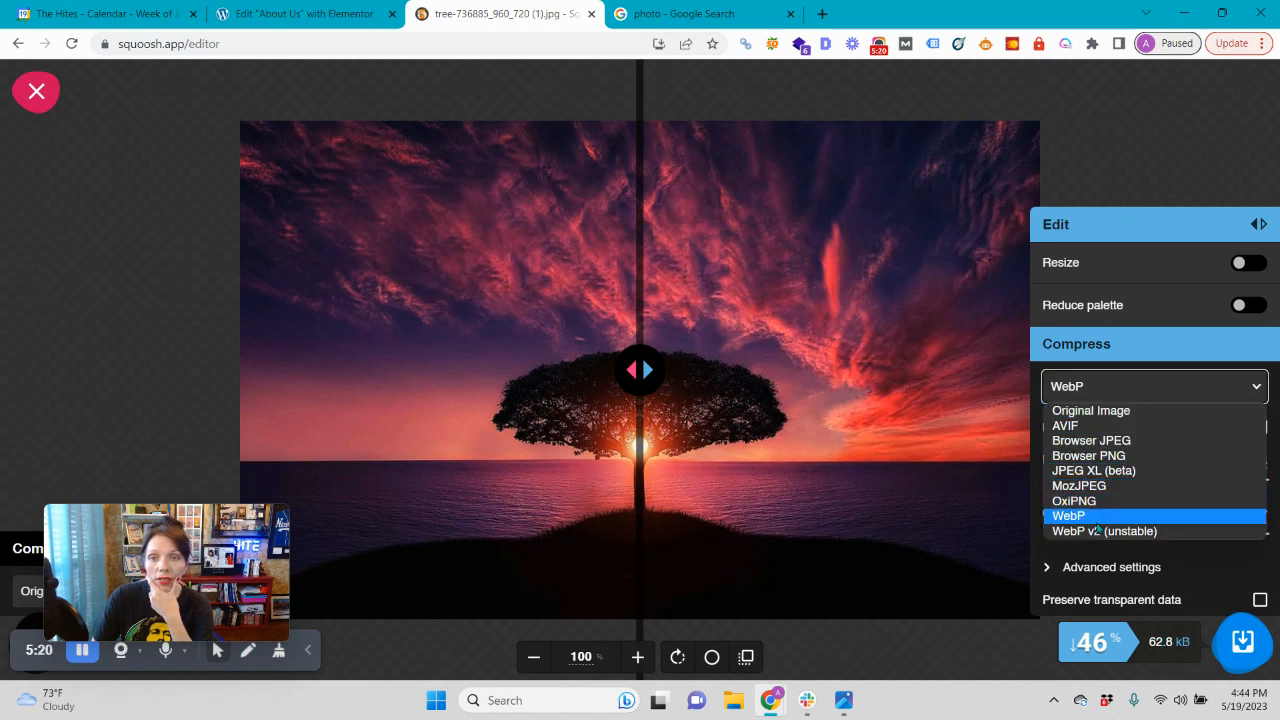
click(1093, 516)
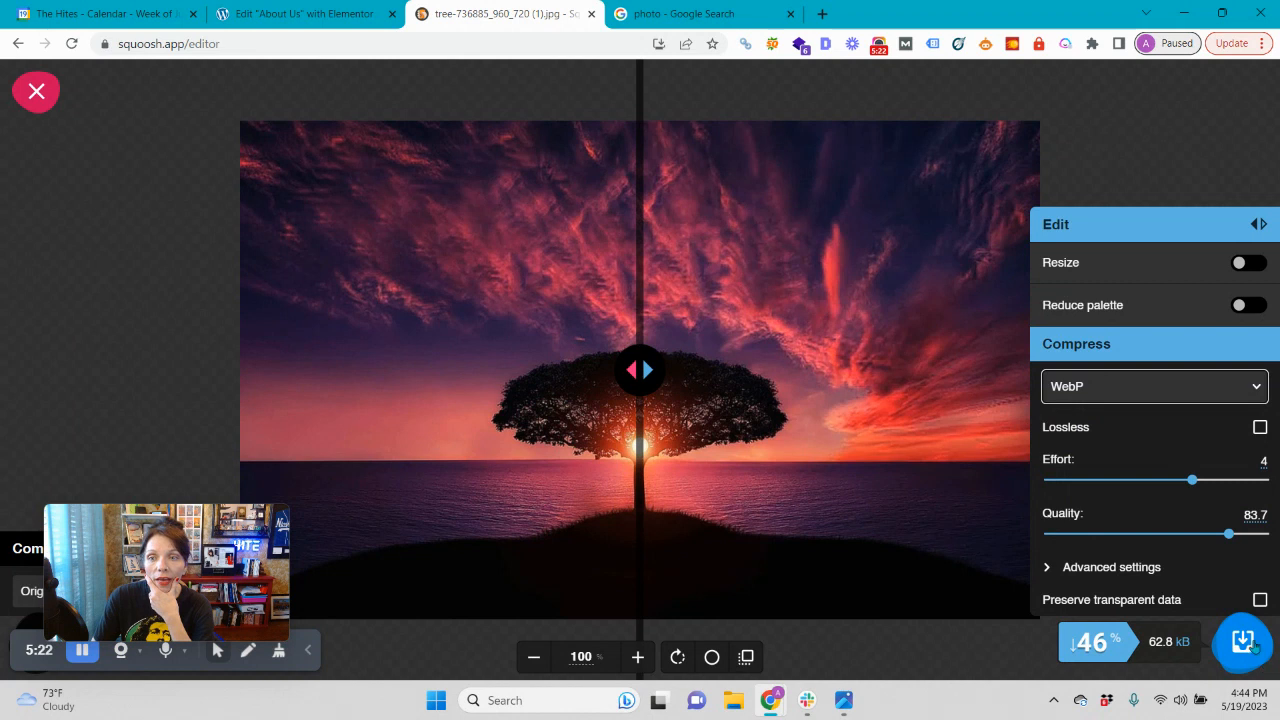
click(1252, 645)
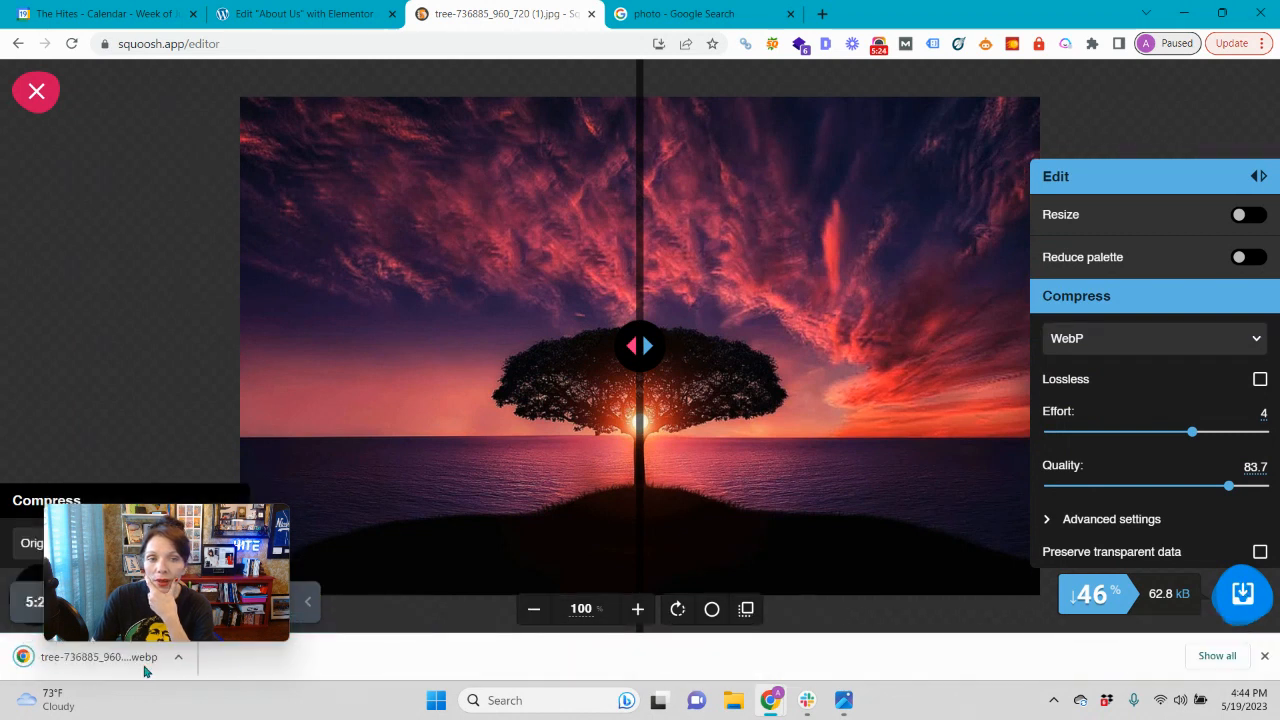
drag(154, 544, 1128, 578)
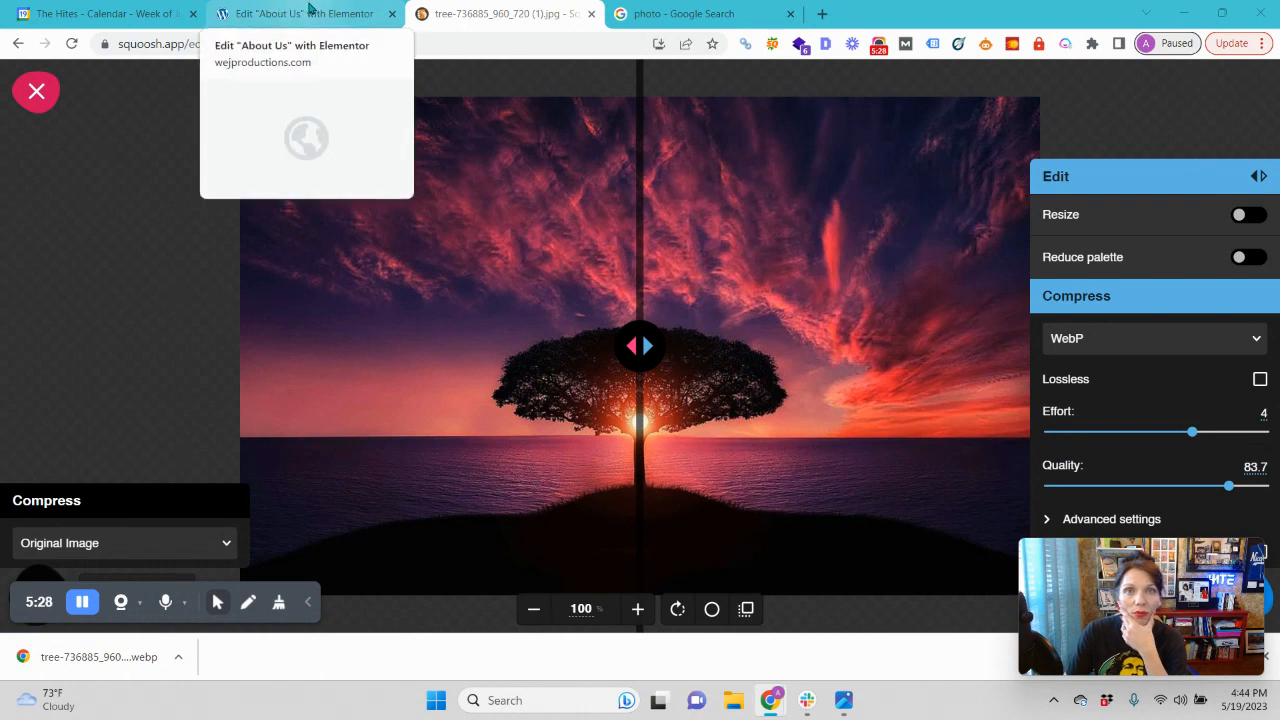
Step: Return to the Elementor gallery dialog, upload the downloaded WebP tree image, and select it in the media library
click(288, 12)
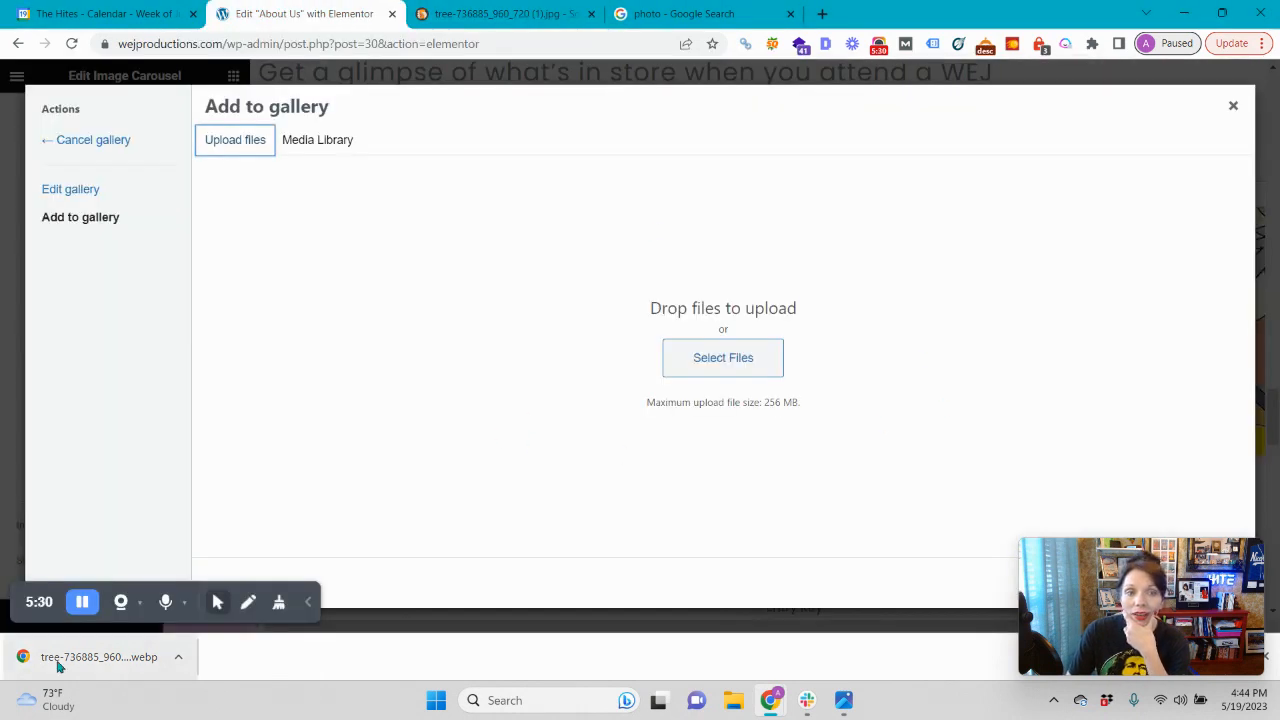
drag(17, 660, 748, 295)
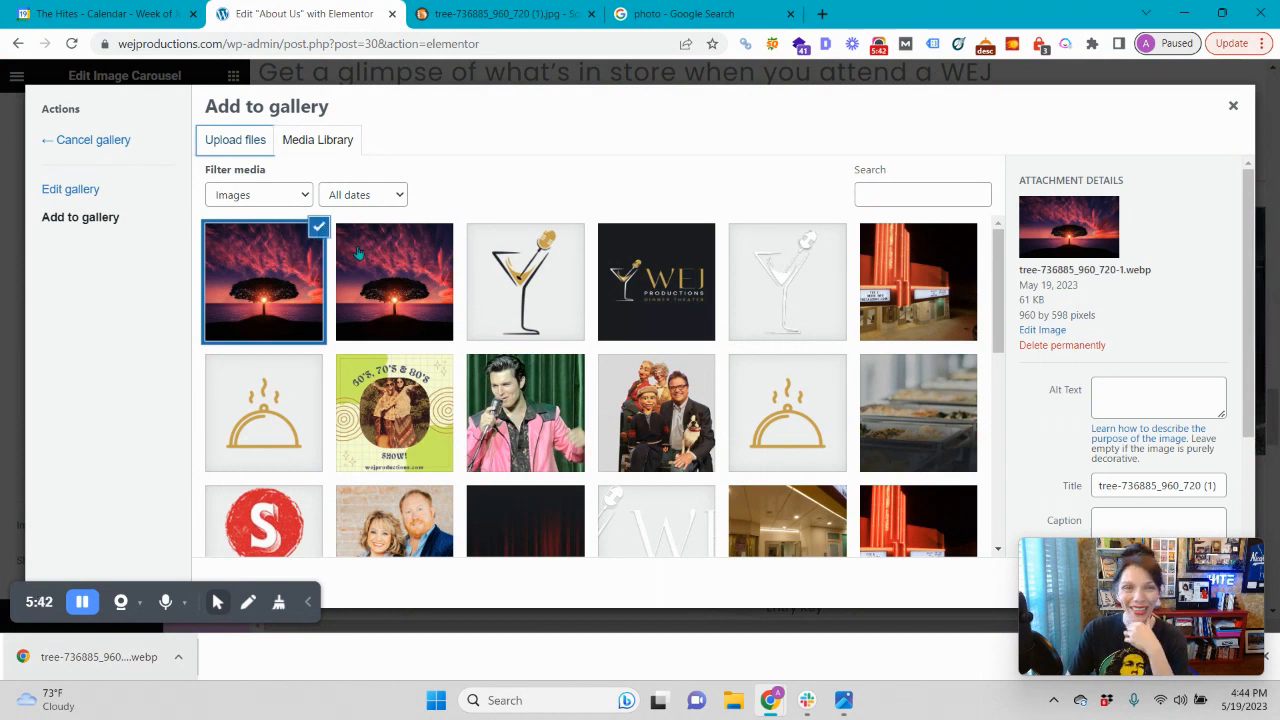
click(318, 230)
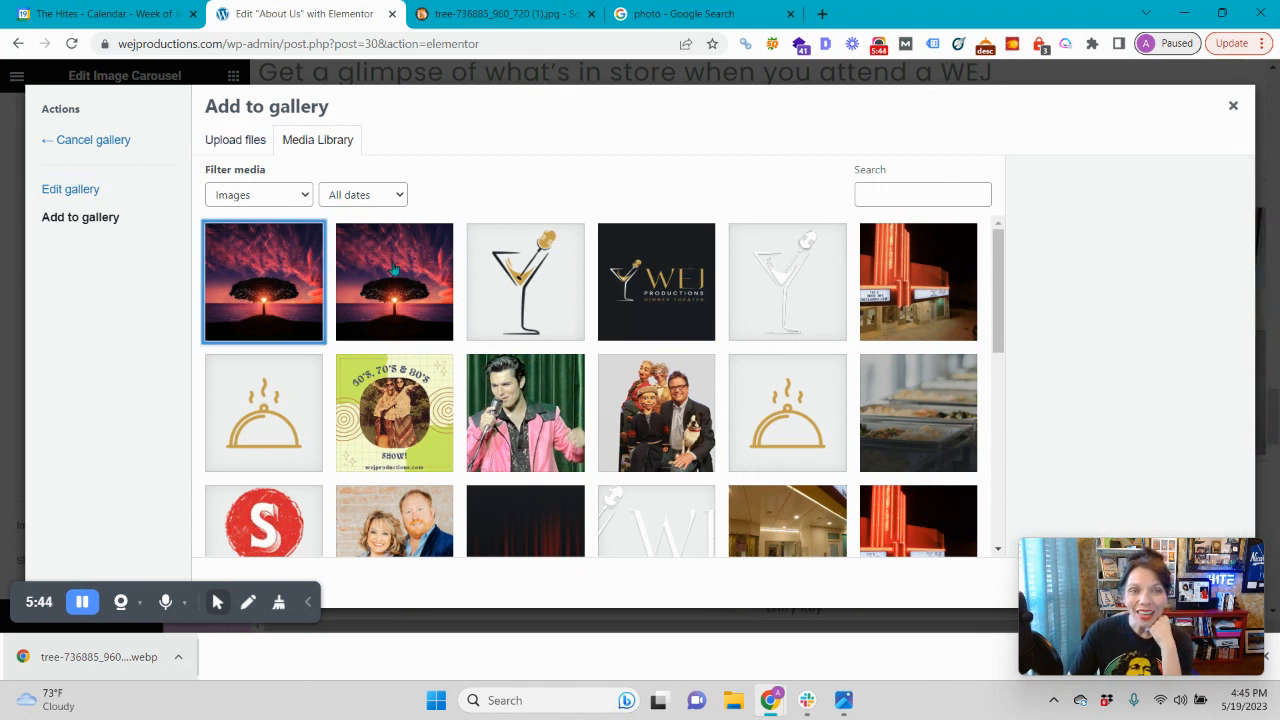
scroll(330, 330, down, 2)
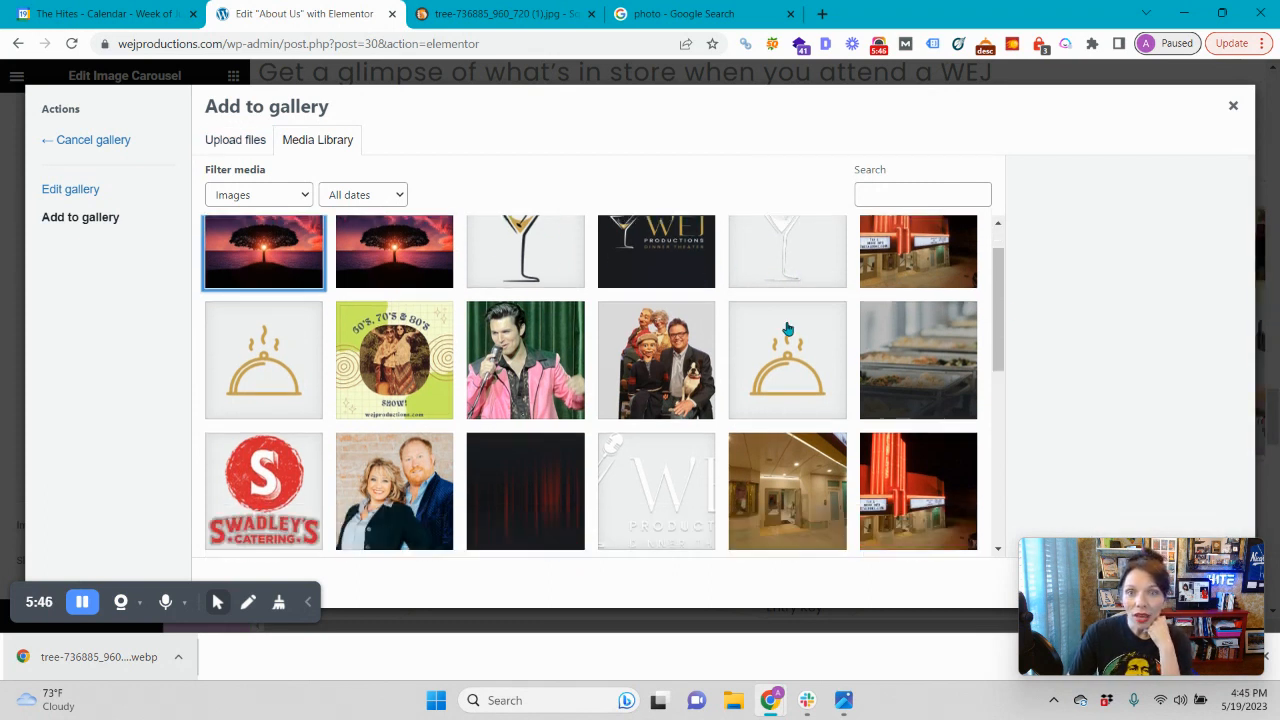
scroll(338, 310, up, 2)
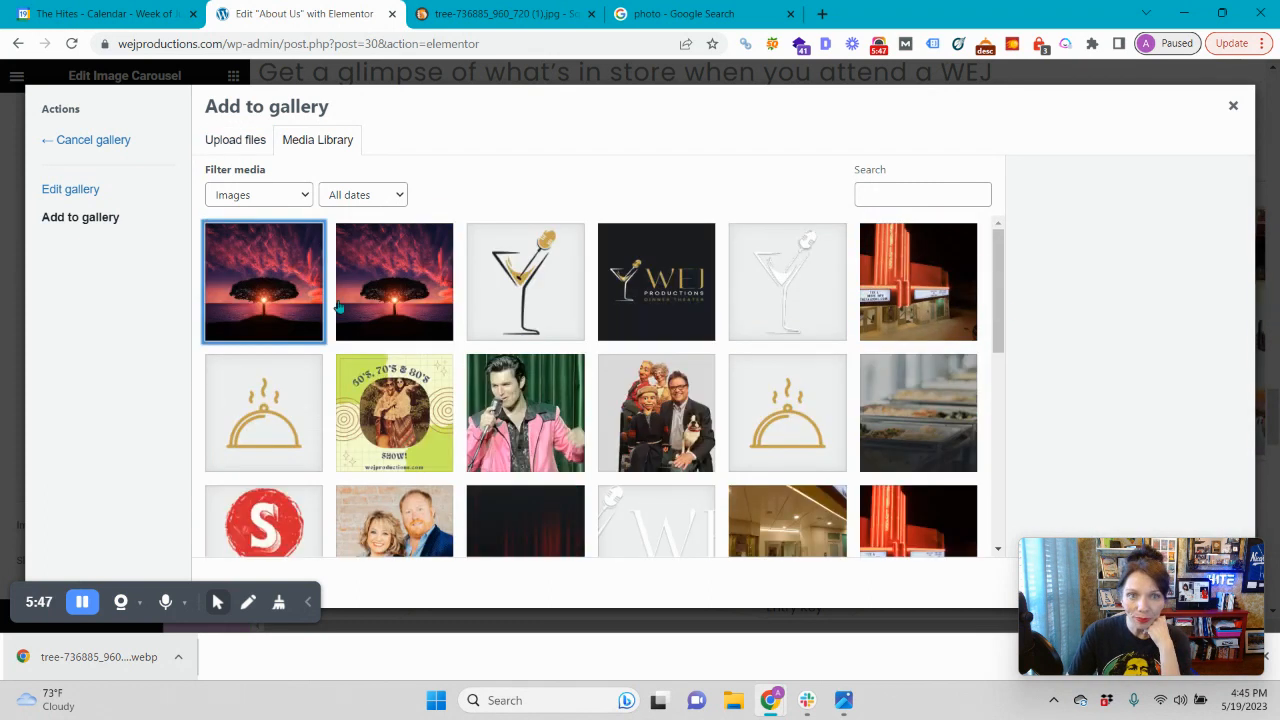
click(306, 234)
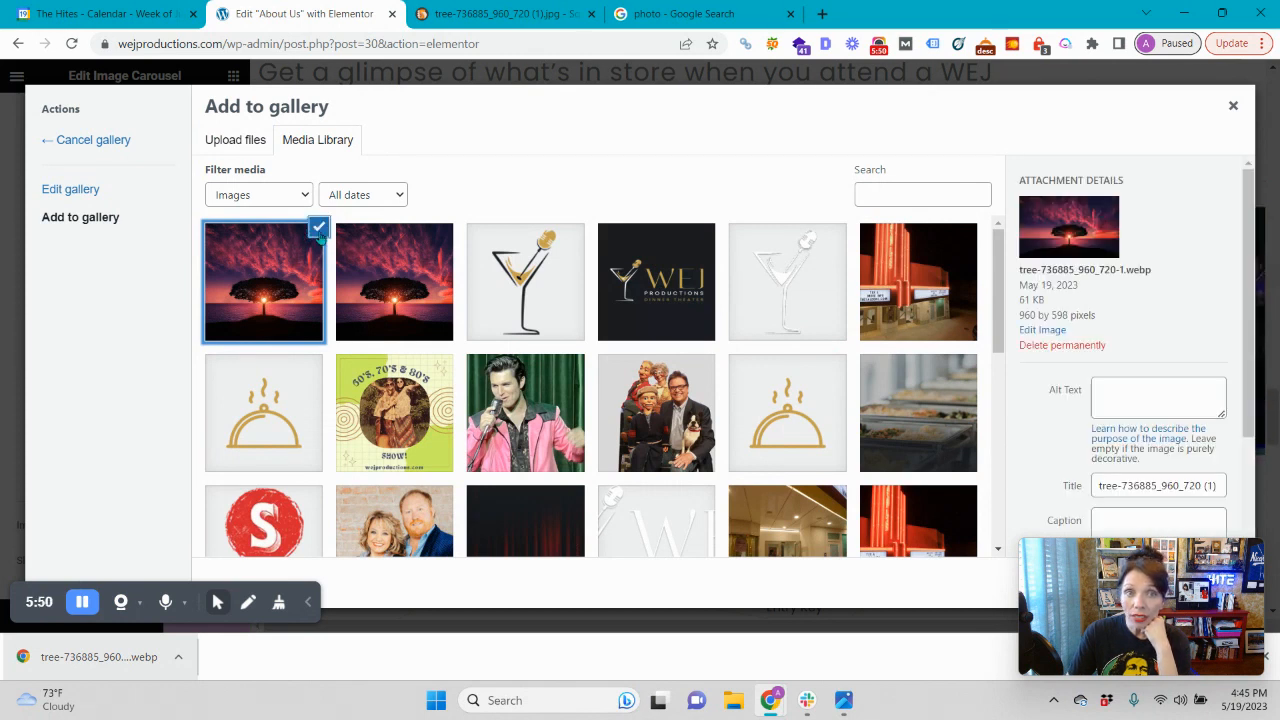
Step: Add the second tree image and the martini glass favicon to the media selection, and deselect both again
scroll(1158, 318, down, 2)
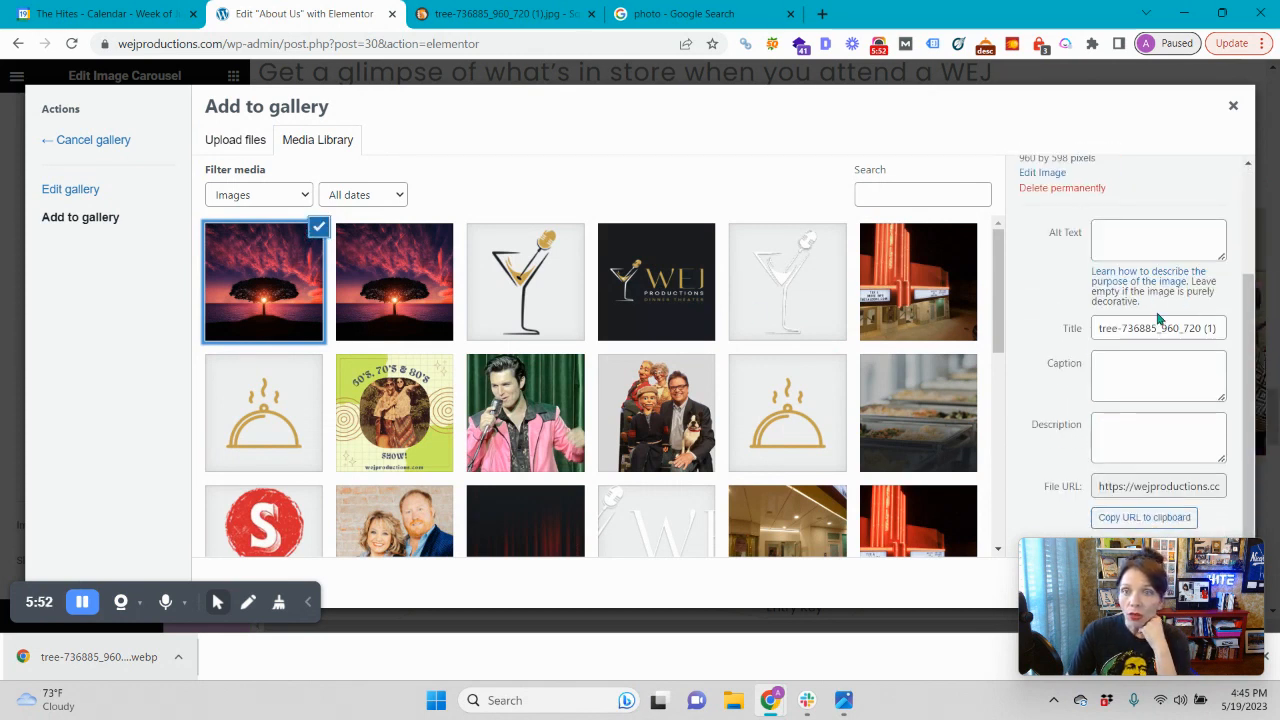
mouse_move(1138, 562)
drag(1136, 555, 125, 545)
click(404, 316)
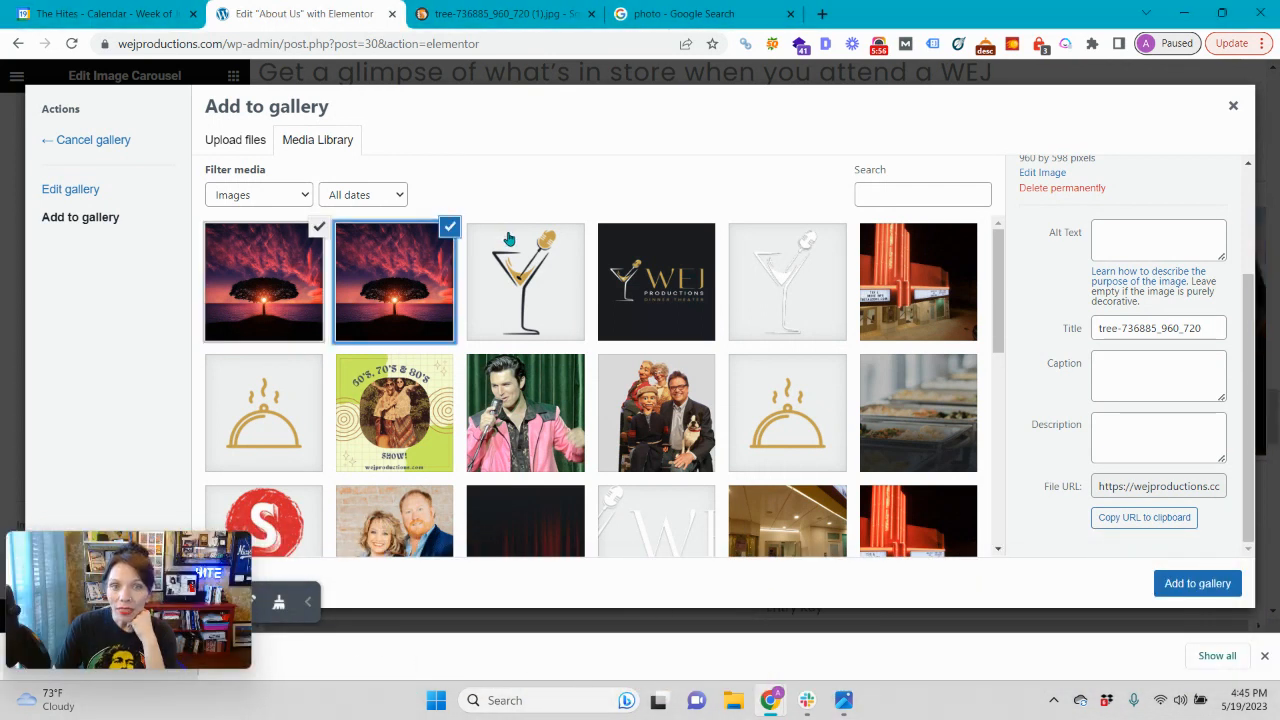
click(581, 240)
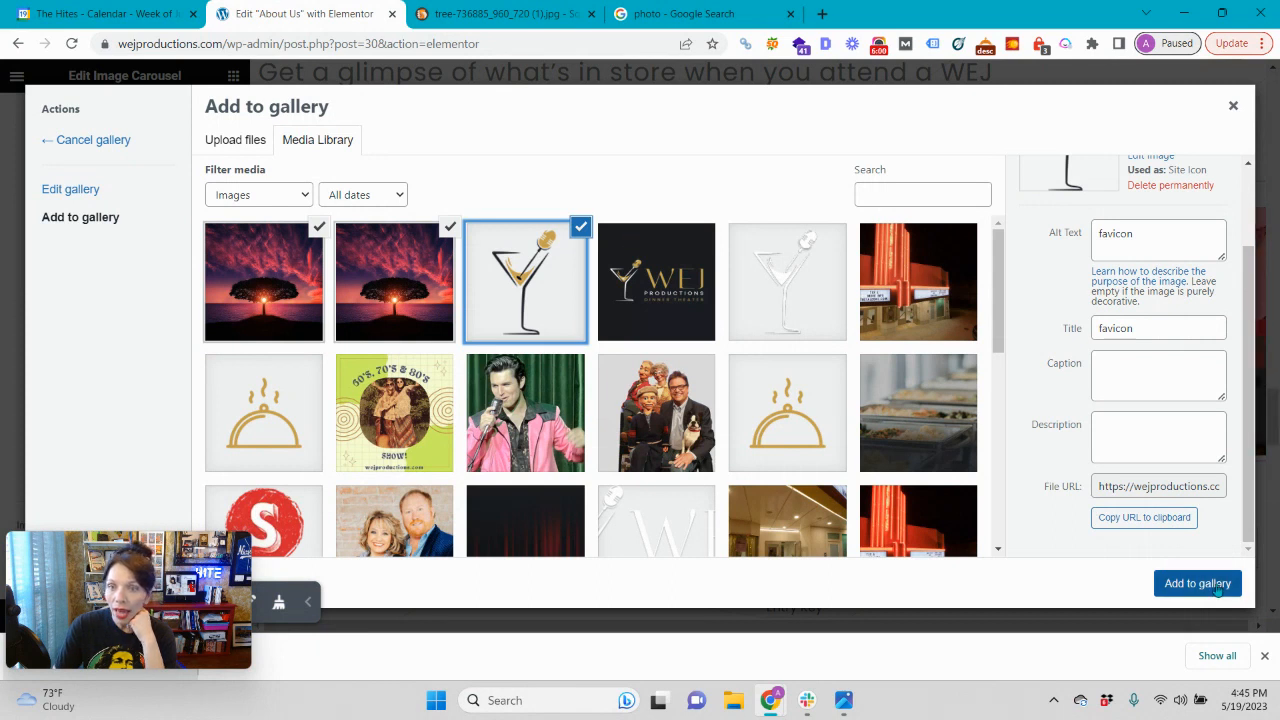
click(1169, 585)
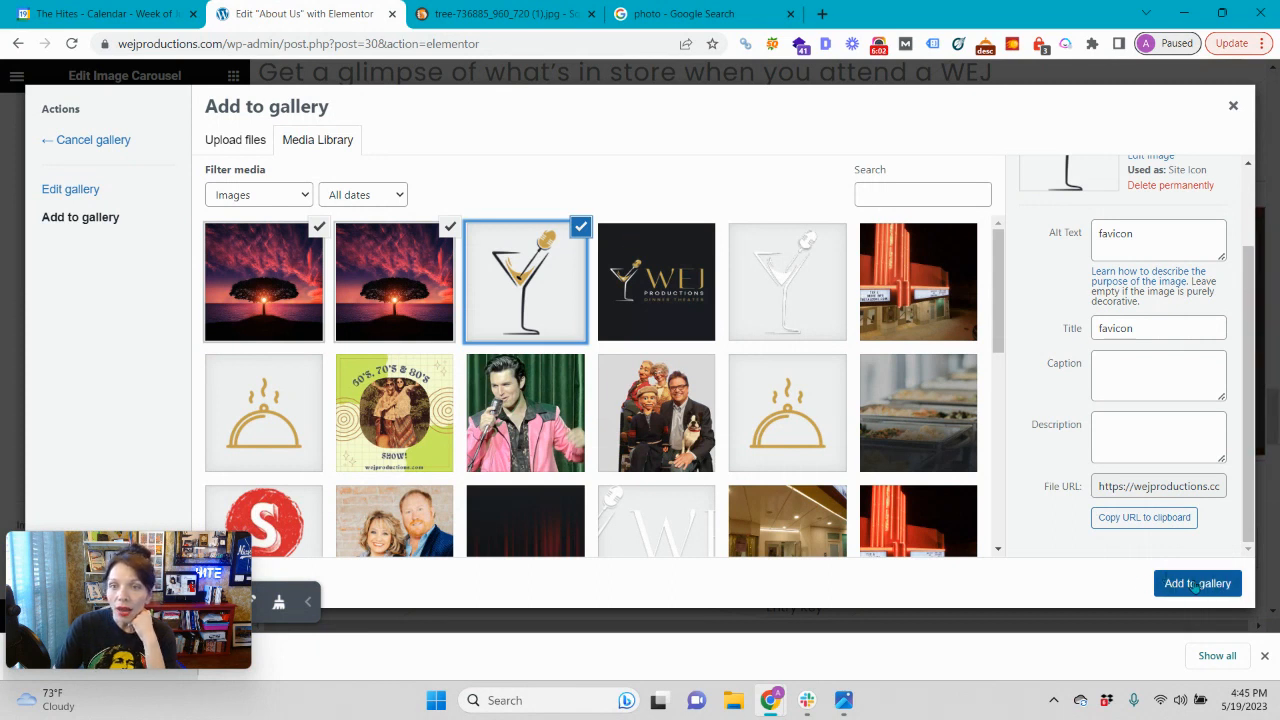
click(439, 232)
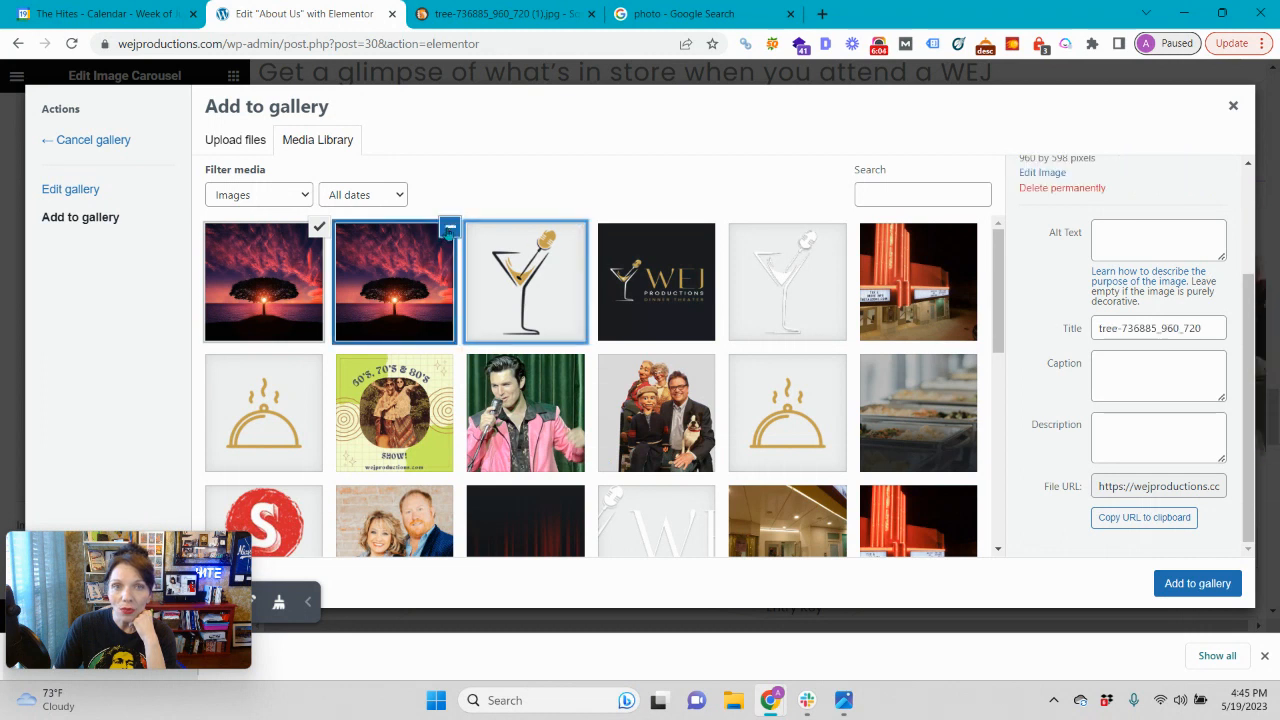
click(450, 227)
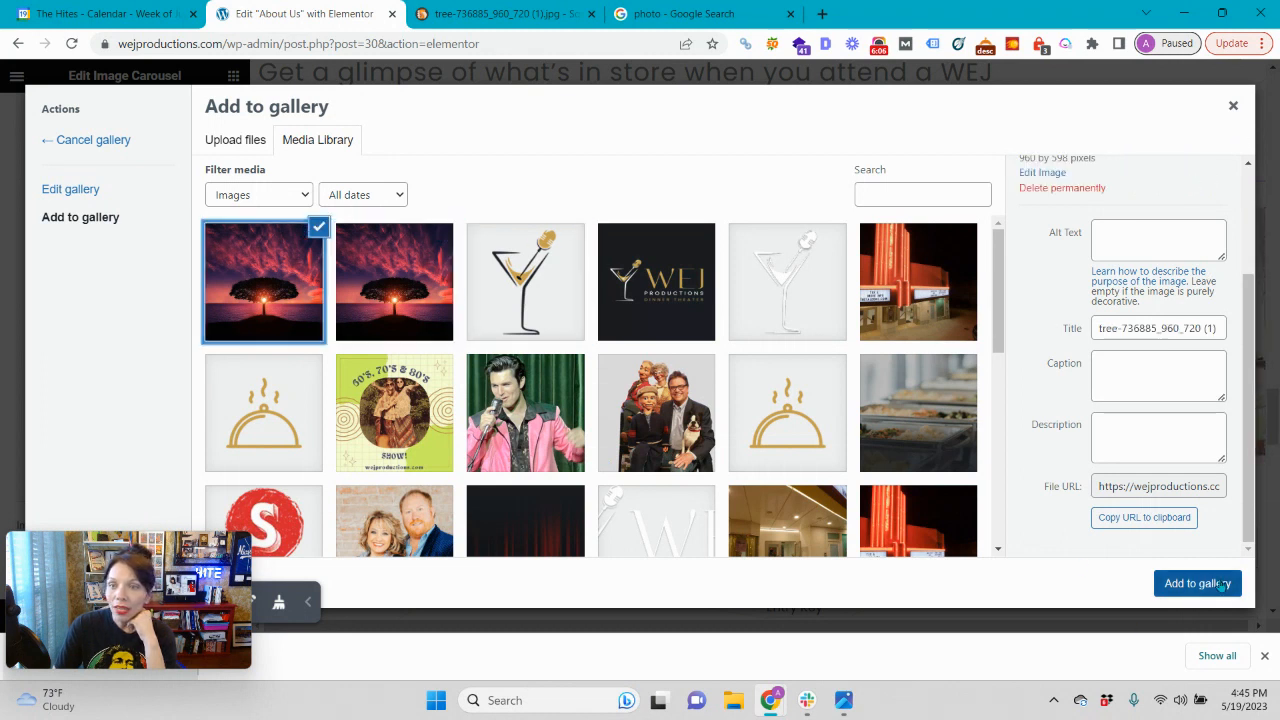
Step: Revisit the gallery's file upload area and the Squoosh compression settings, and close the gallery dialog without adding images
click(236, 142)
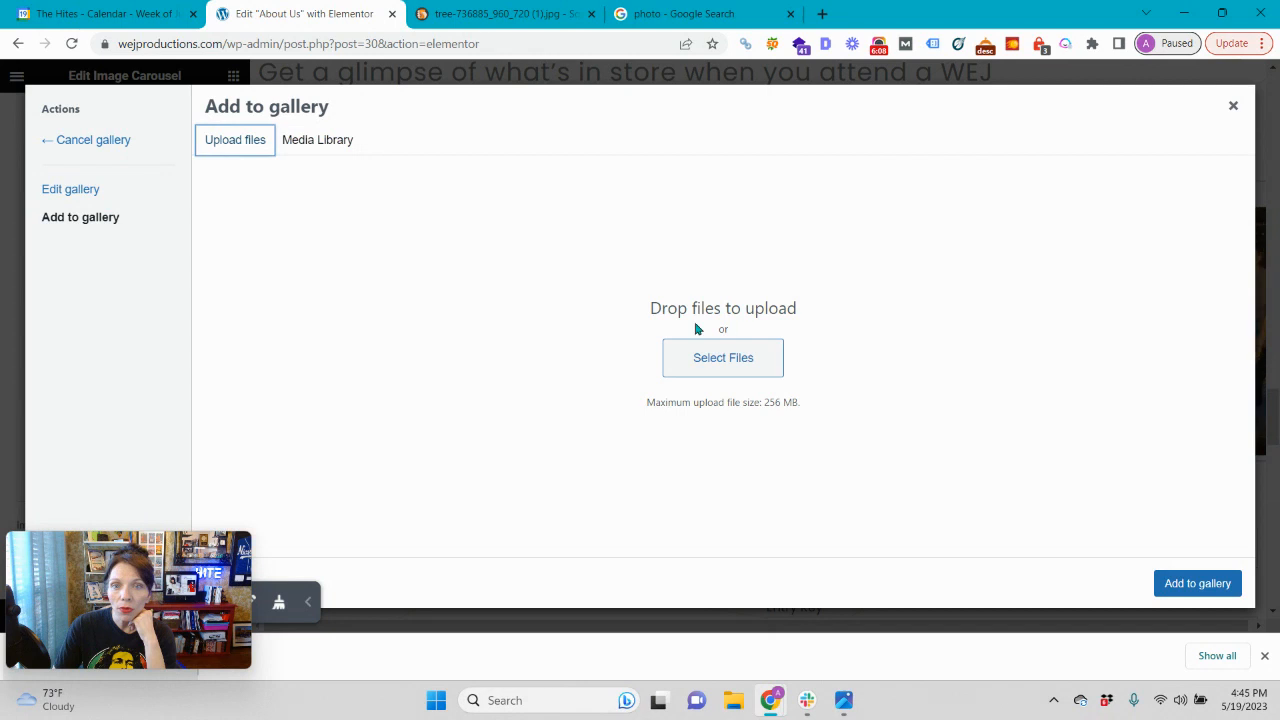
click(500, 13)
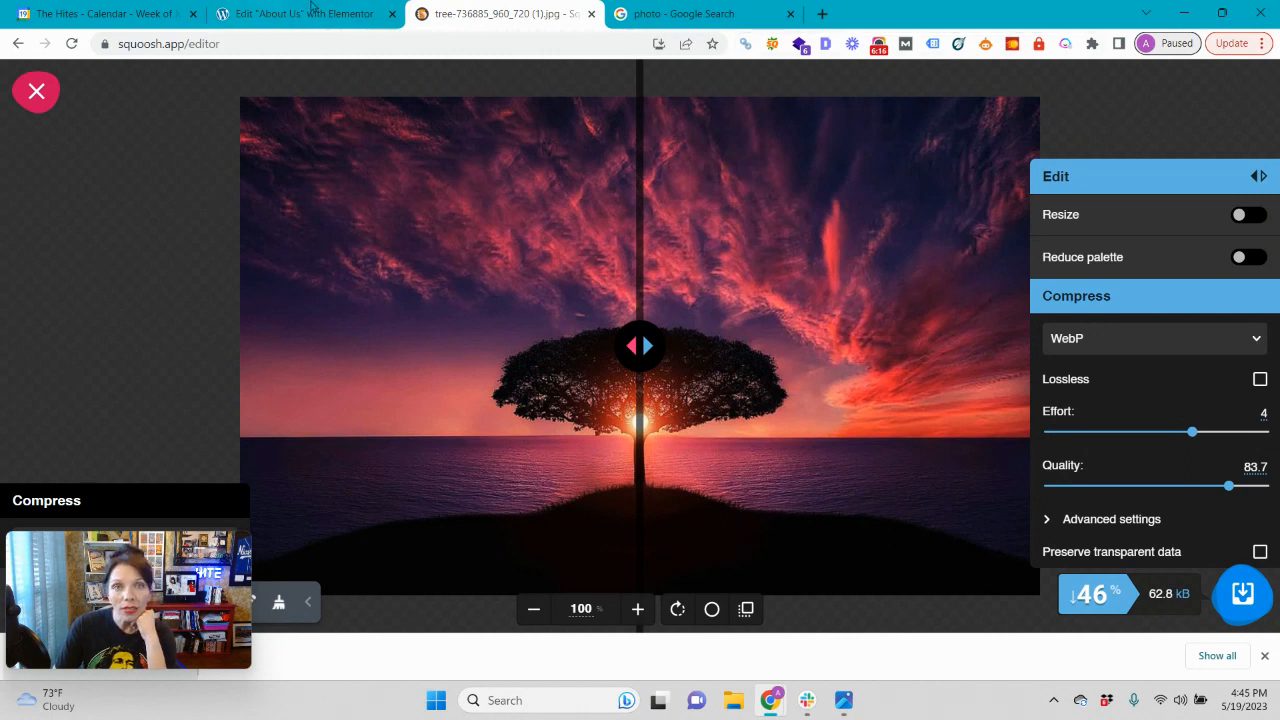
click(320, 12)
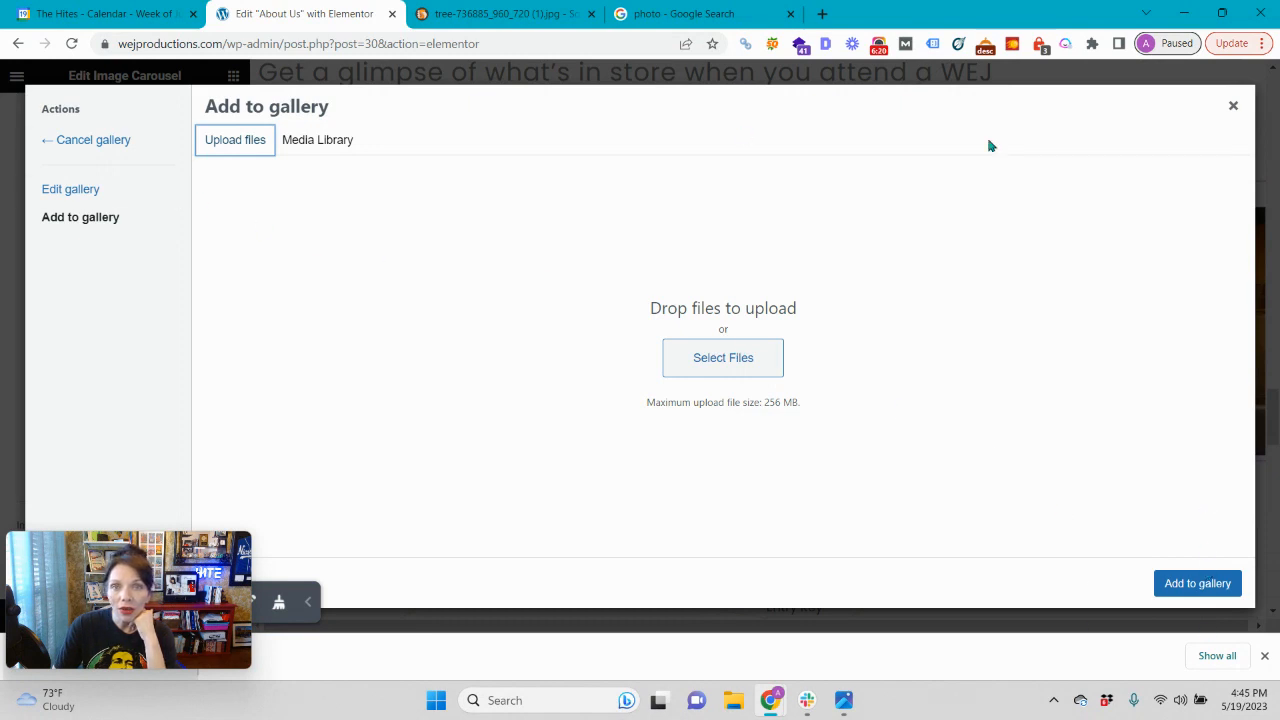
click(1233, 106)
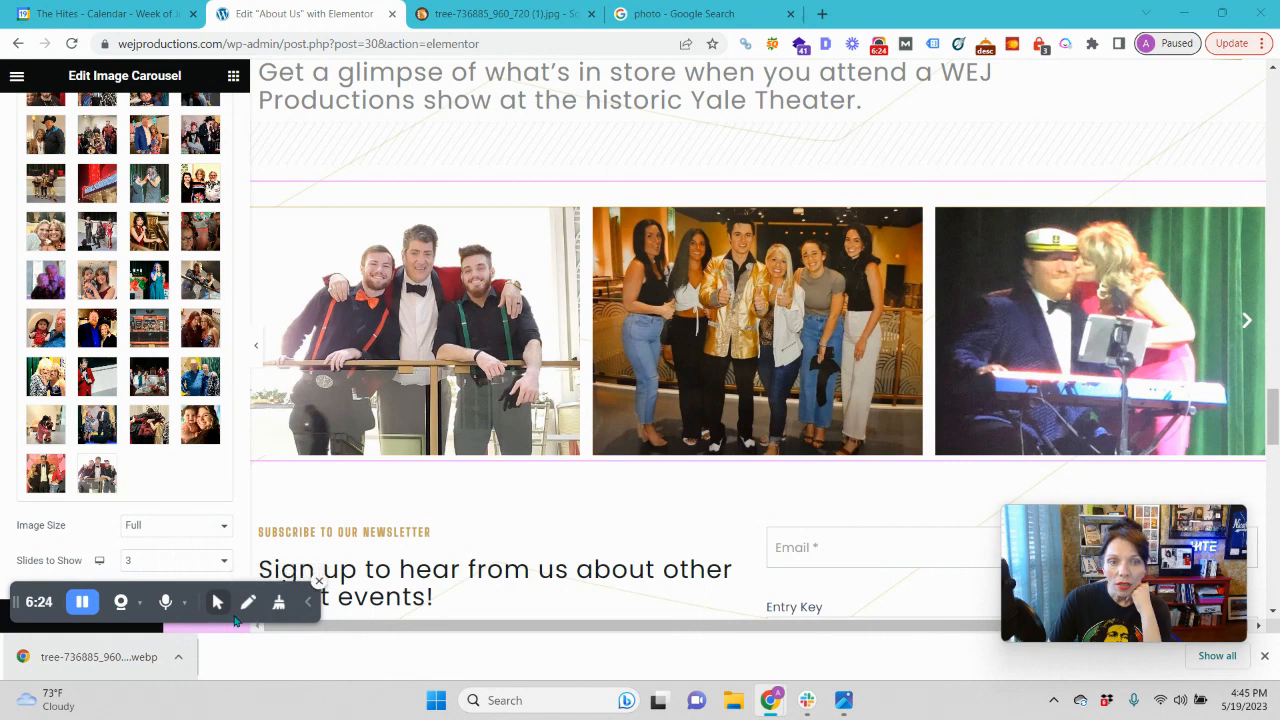
Step: Review the image carousel's settings and look over the About Us page sections, from the theater description and gallery to the footer
scroll(369, 477, down, 3)
scroll(369, 477, up, 2)
scroll(163, 453, down, 4)
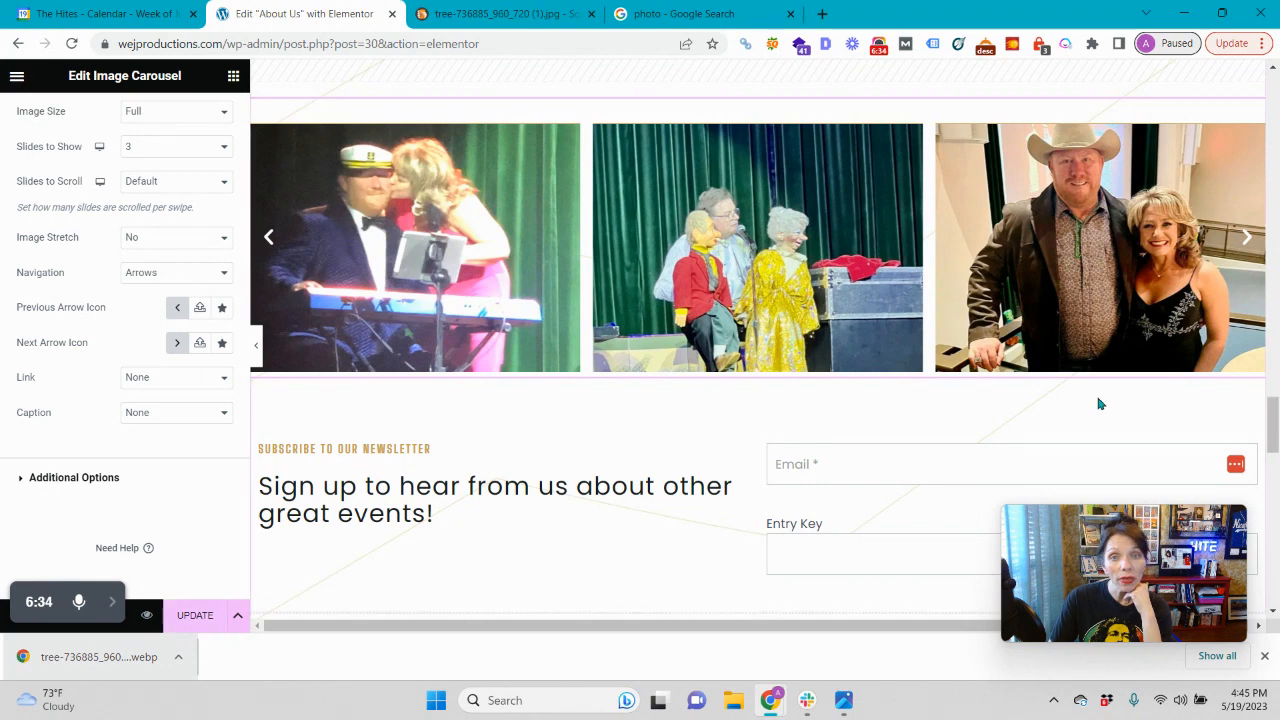
scroll(744, 381, down, 4)
scroll(710, 353, up, 12)
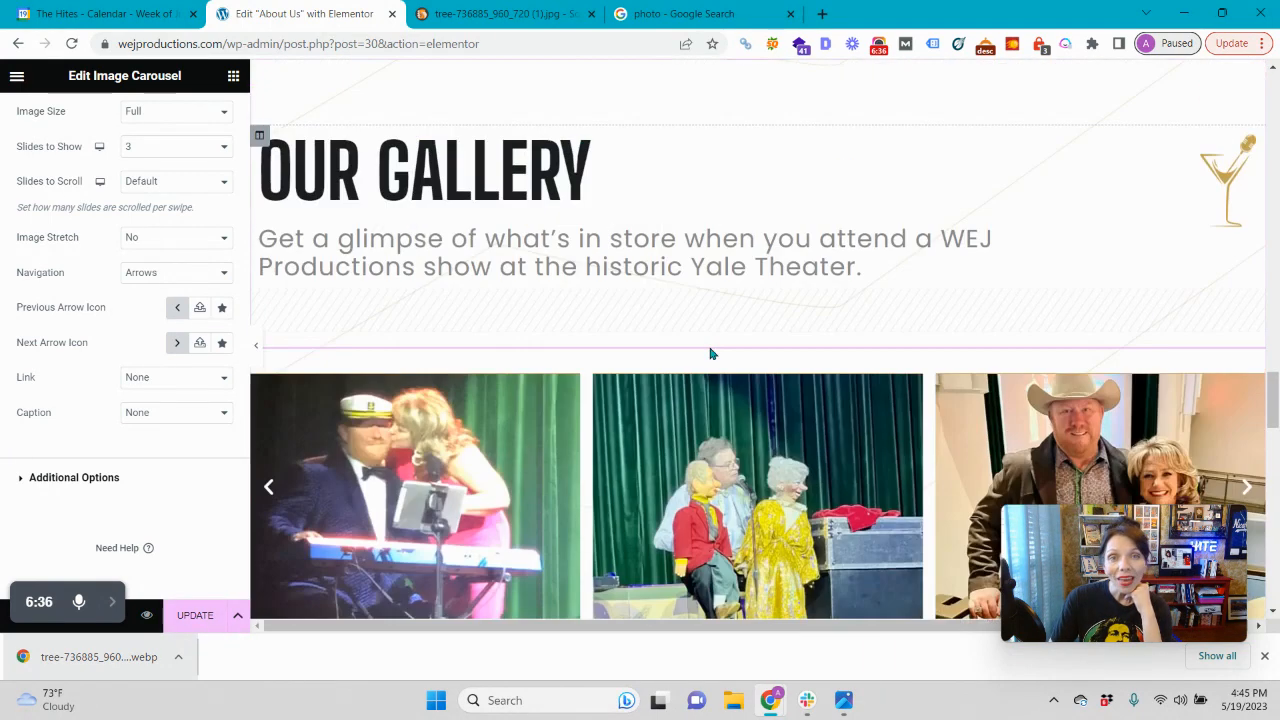
scroll(710, 353, up, 3)
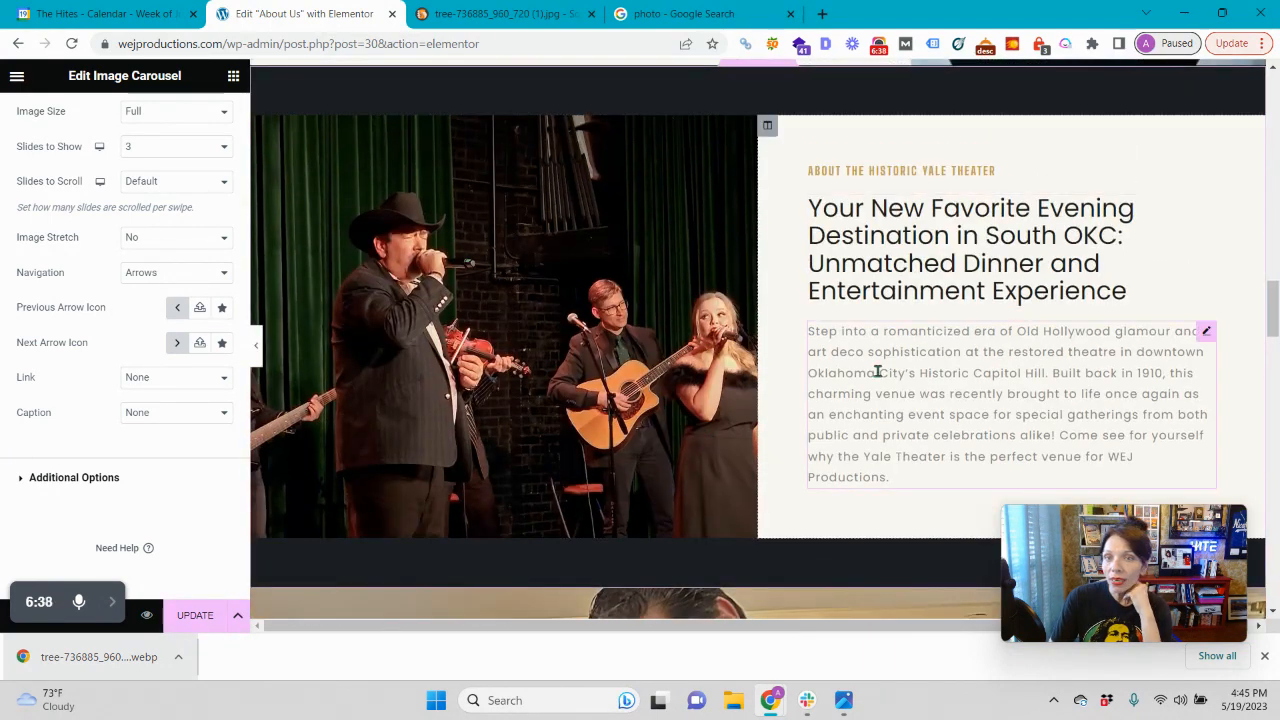
scroll(971, 331, down, 1)
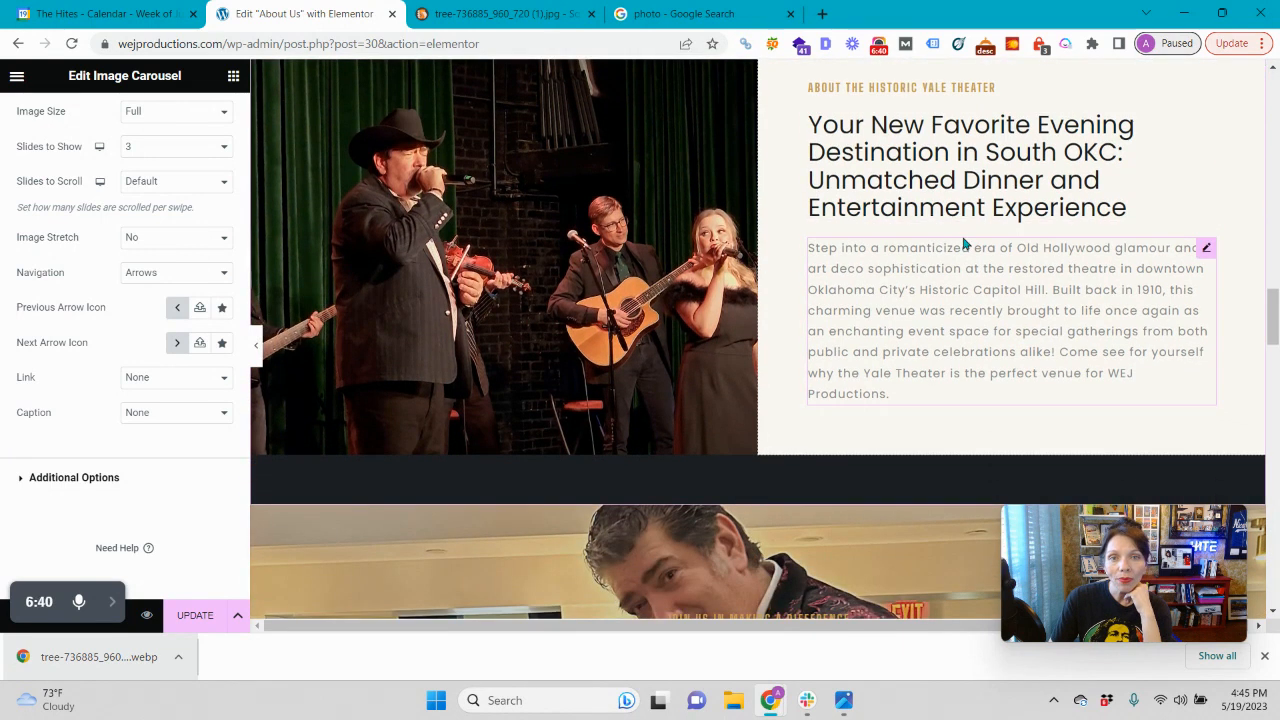
scroll(886, 254, down, 3)
scroll(535, 213, down, 8)
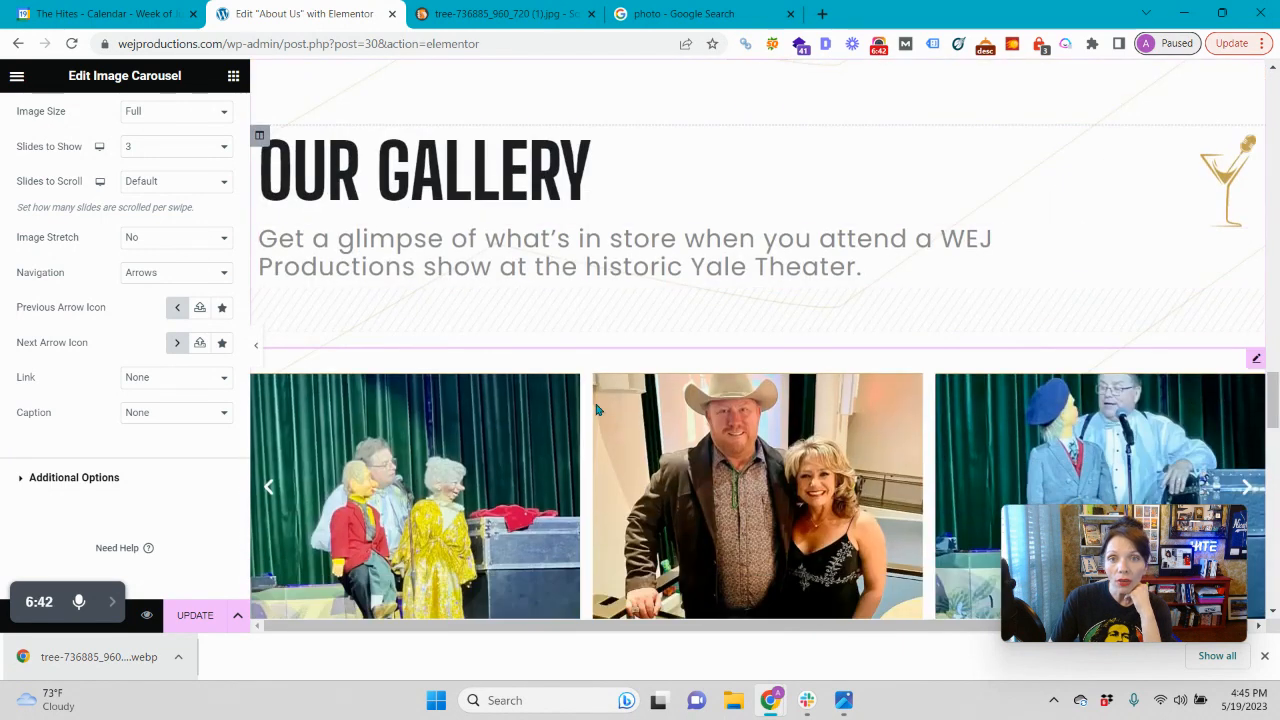
scroll(549, 574, up, 1)
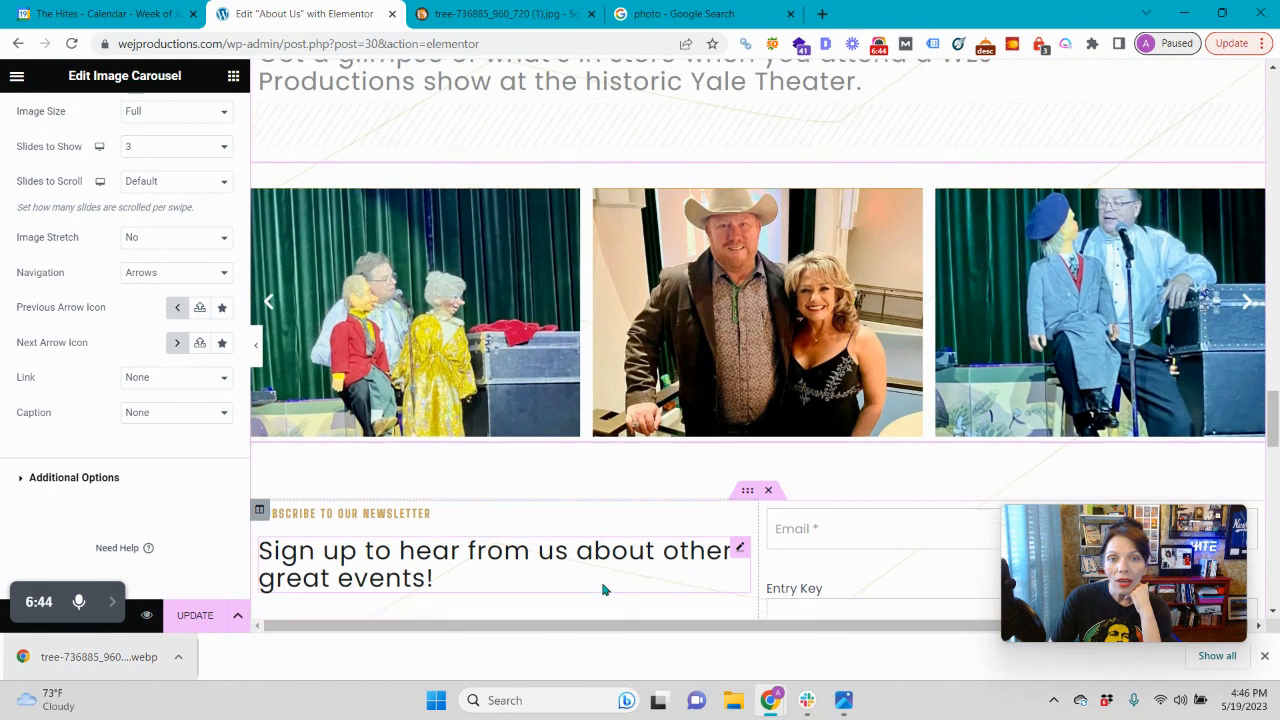
scroll(605, 585, down, 3)
scroll(615, 400, down, 5)
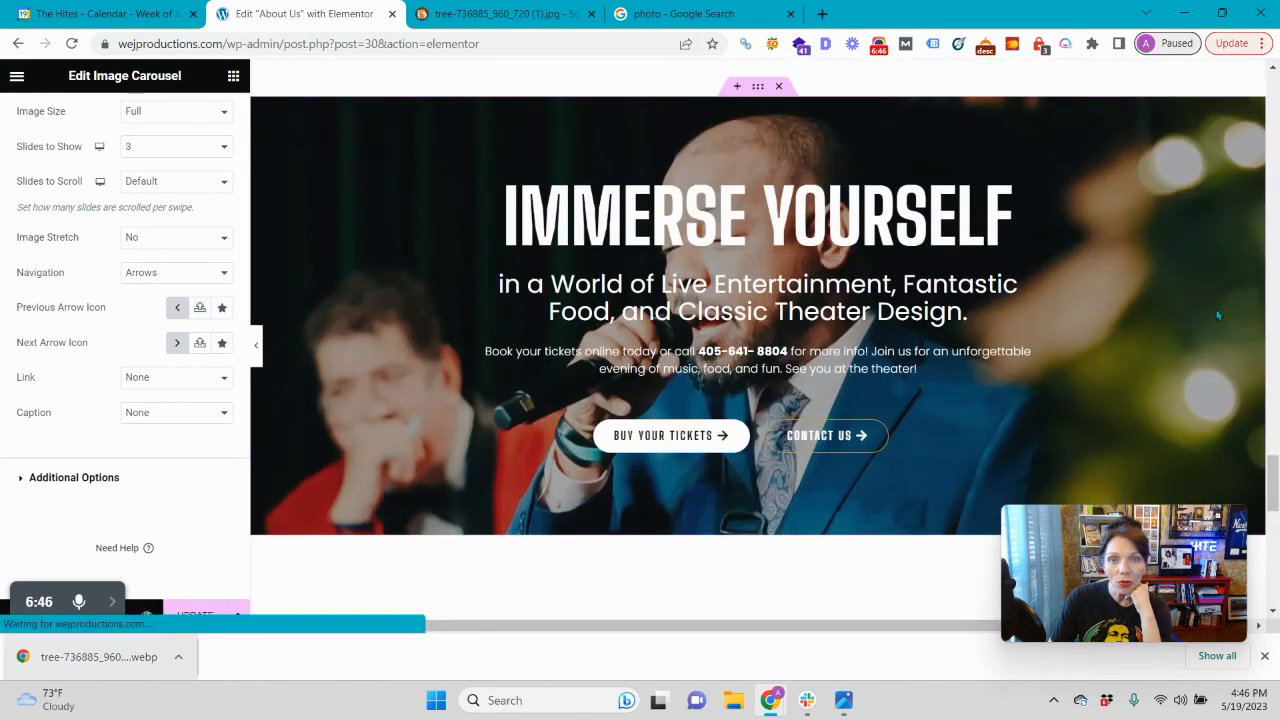
scroll(1126, 264, down, 4)
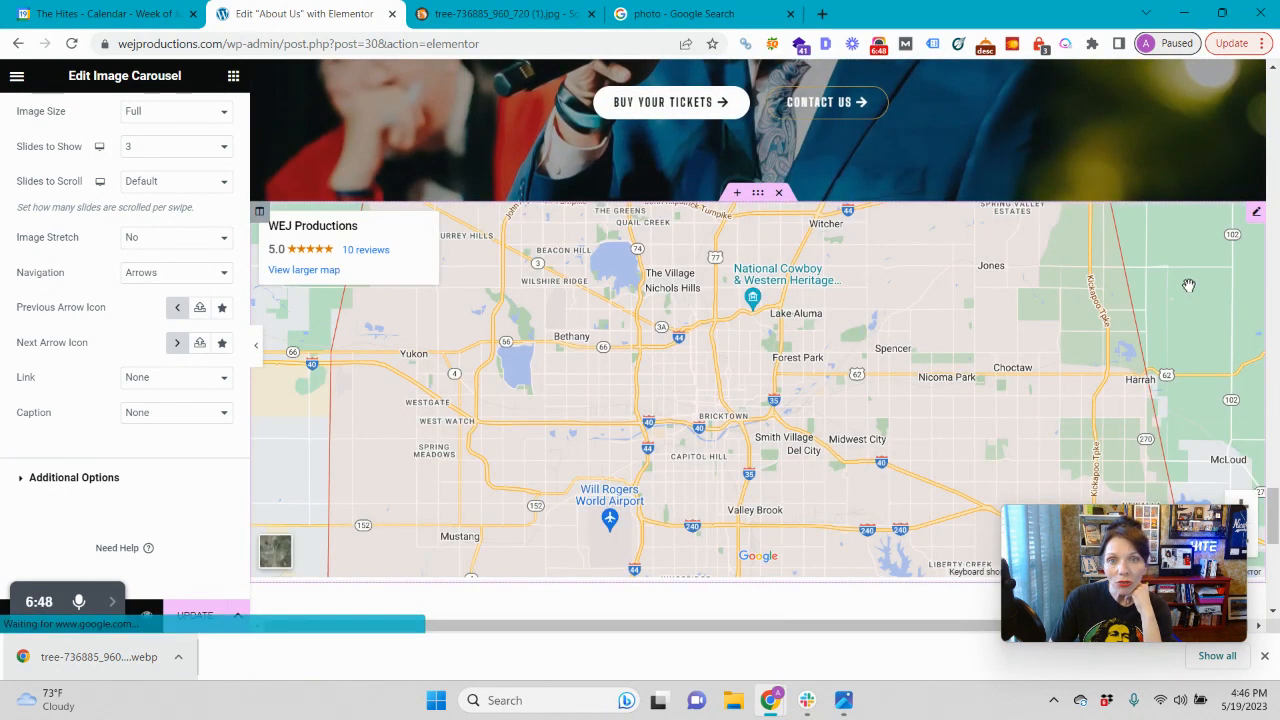
scroll(1110, 288, down, 4)
scroll(812, 429, down, 1)
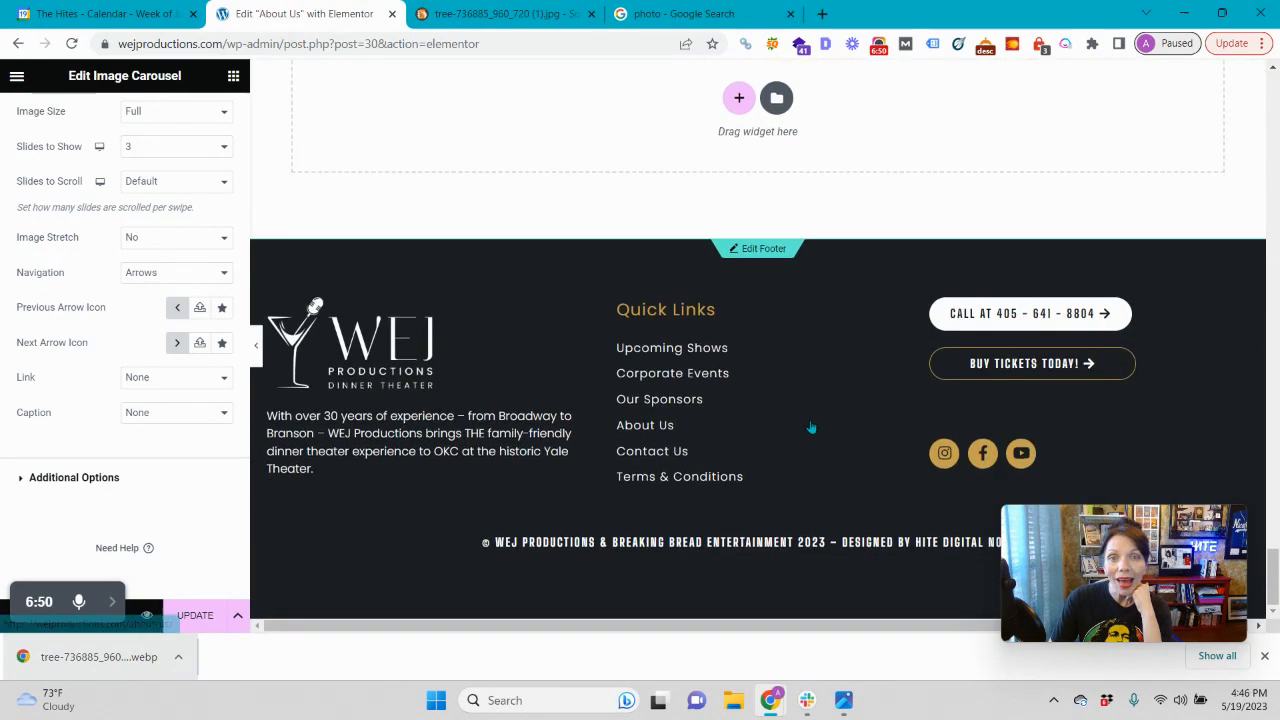
scroll(850, 410, up, 15)
scroll(870, 380, up, 15)
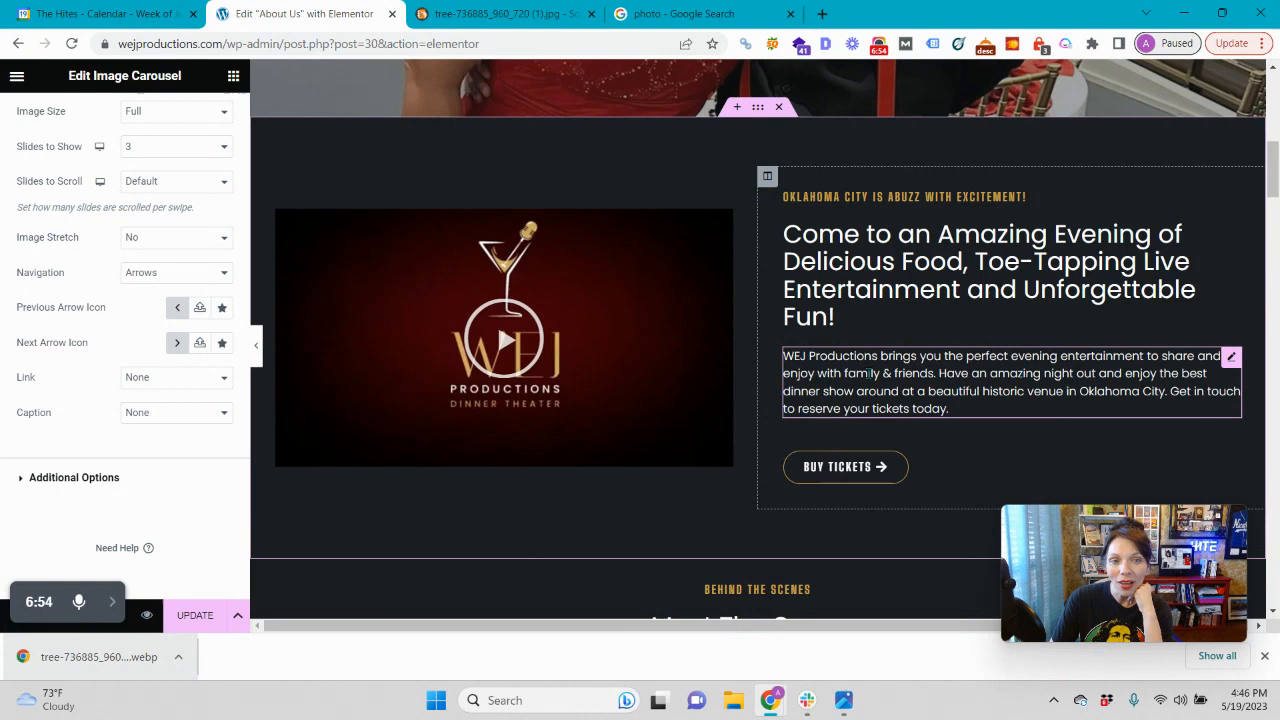
mouse_move(112, 622)
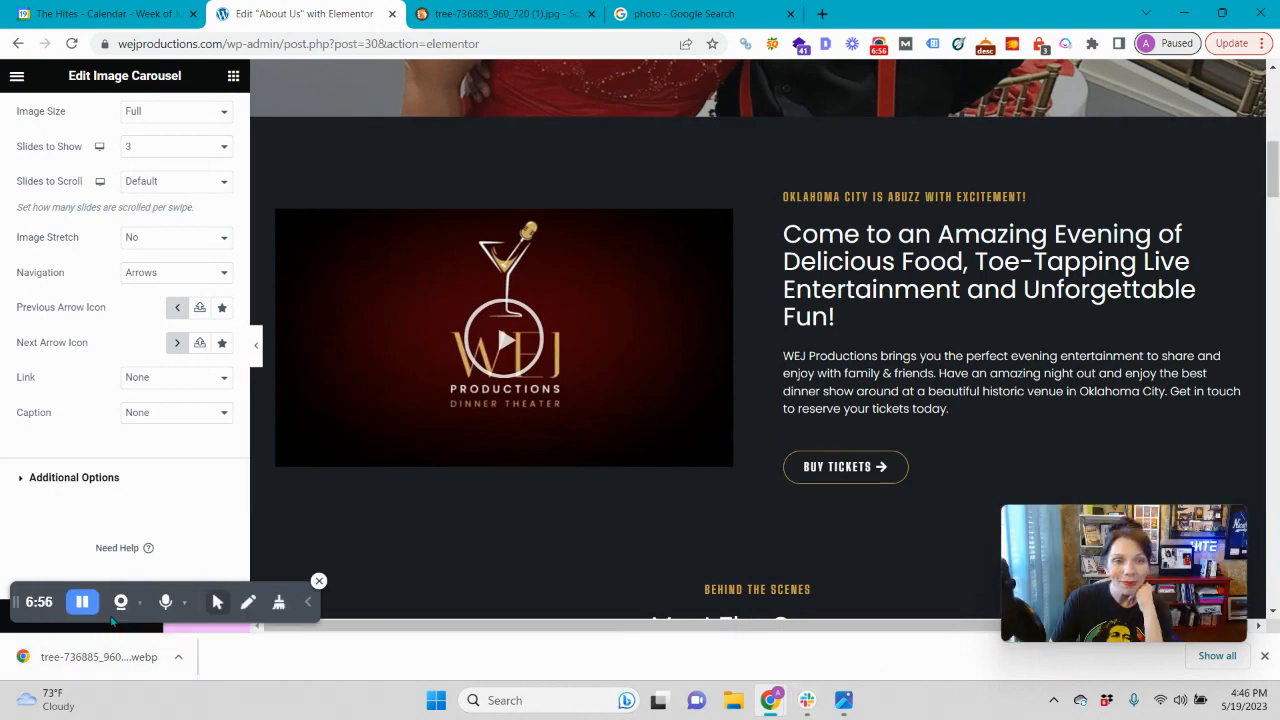